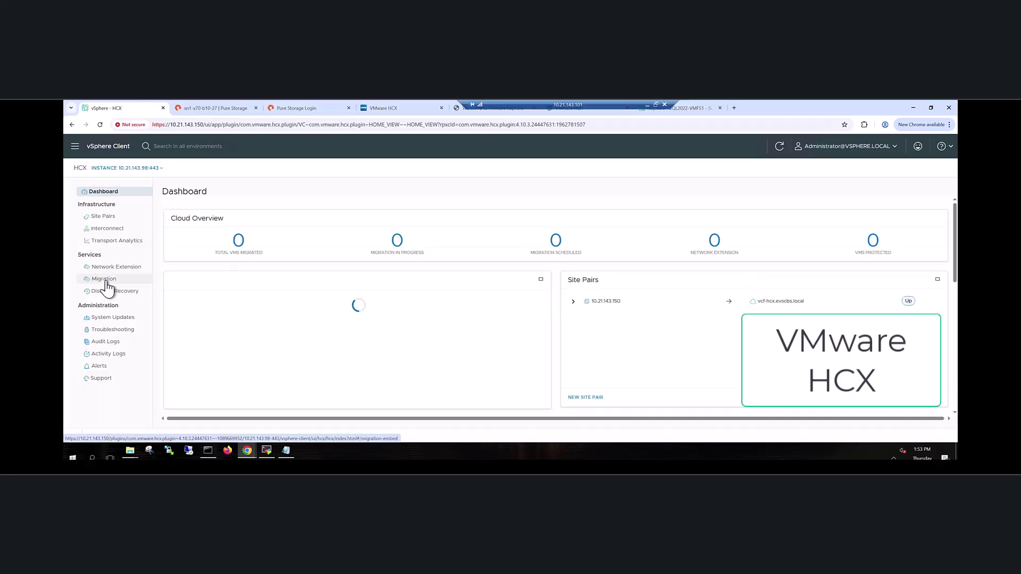
# Step: Start a new HCX migration and add the SQL2022-vVols1 VM from the VMware-Prod-1 cluster to the batch
pyautogui.click(106, 281)
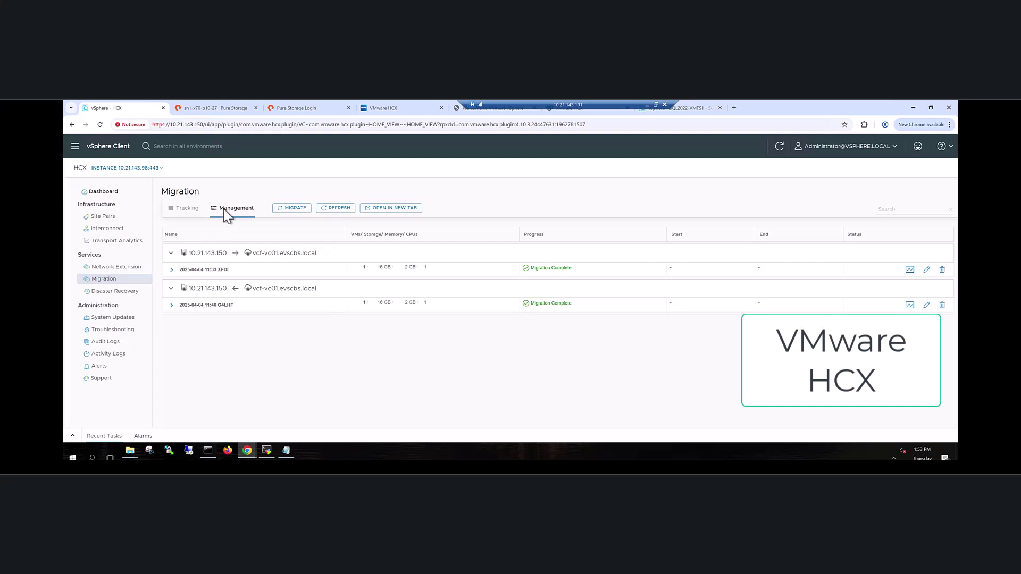
pyautogui.click(282, 208)
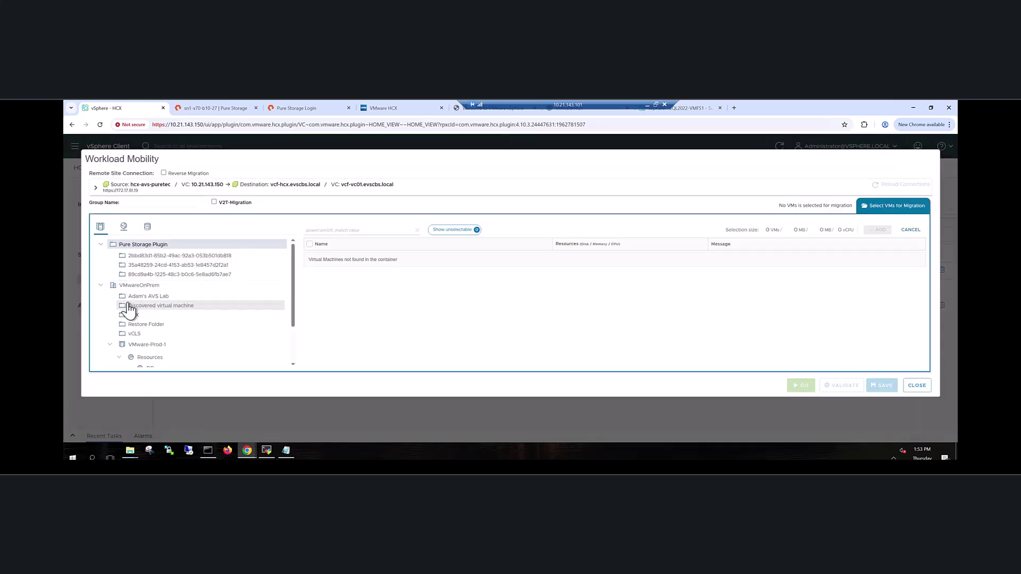
pyautogui.scroll(-1, 120, 290)
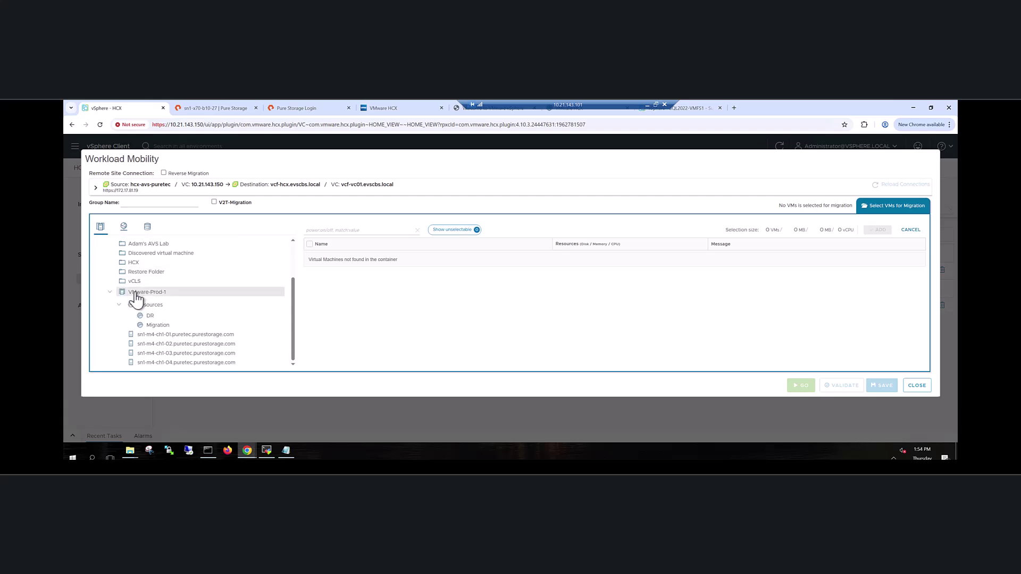
pyautogui.click(136, 298)
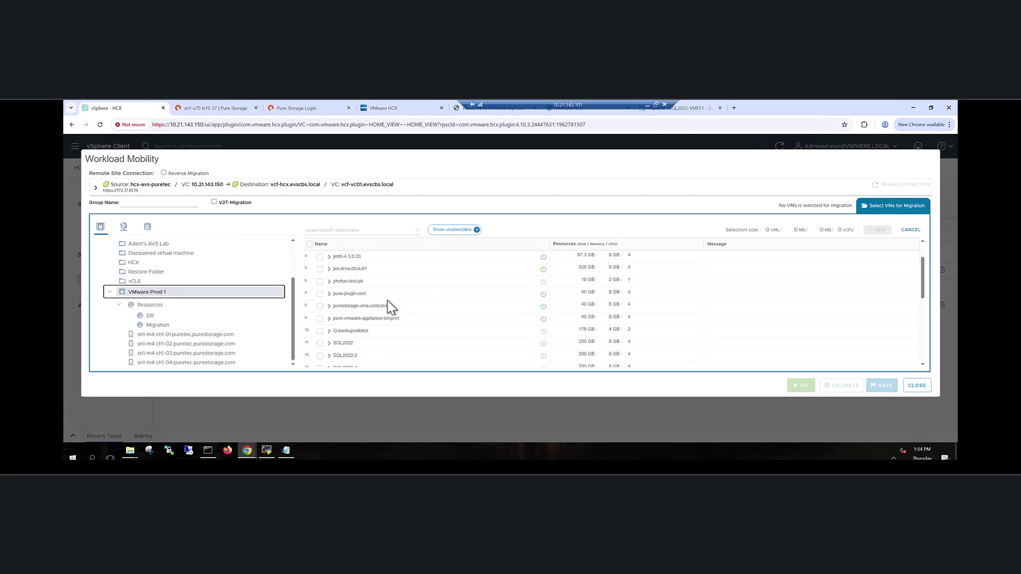
pyautogui.scroll(-3, 387, 307)
pyautogui.click(320, 315)
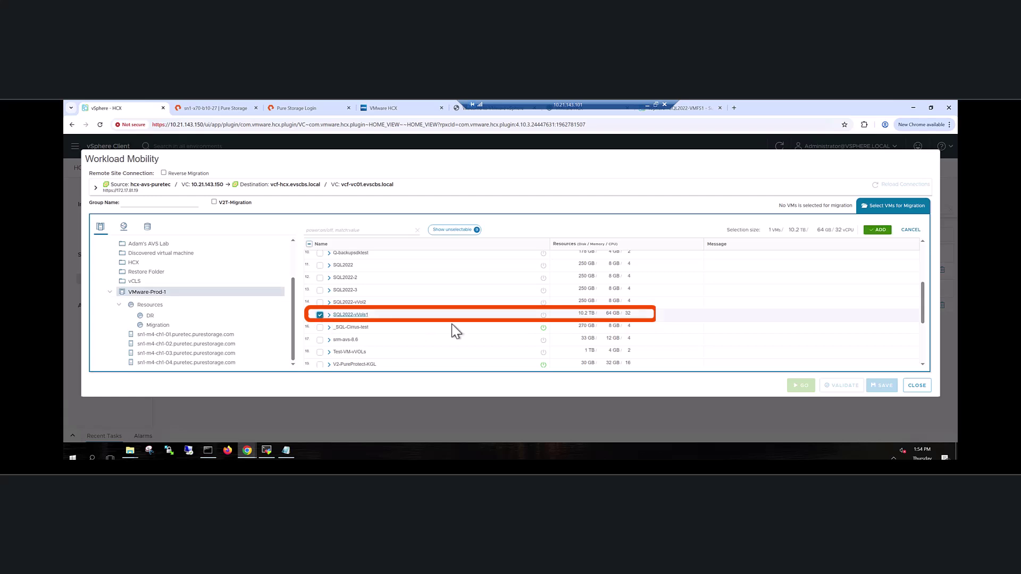
pyautogui.click(878, 231)
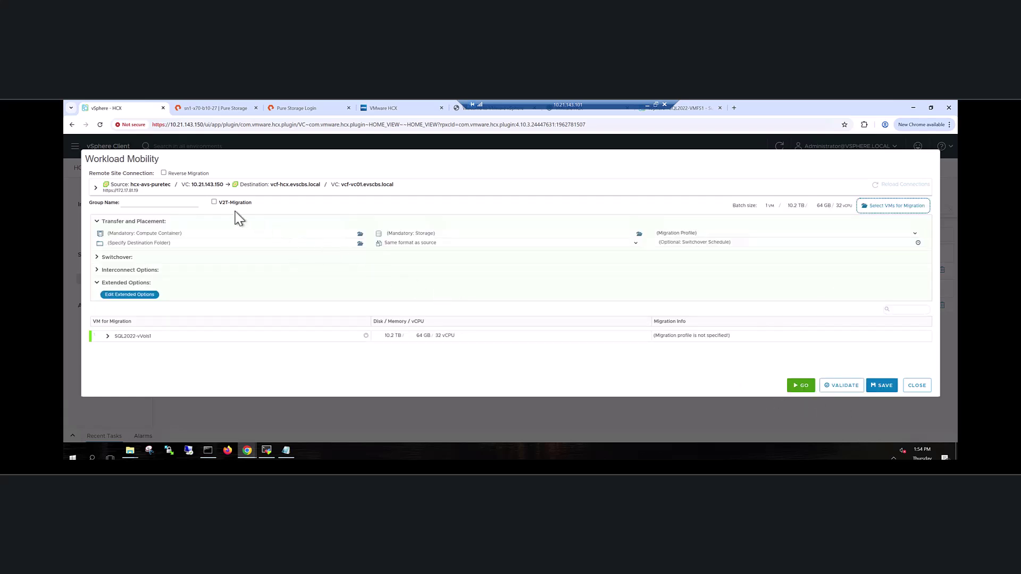
# Step: Set the destination compute container to the cluster under EVS-PSTG-dc01 and the destination storage to the CBS-vVols datastore
pyautogui.click(185, 235)
pyautogui.click(474, 276)
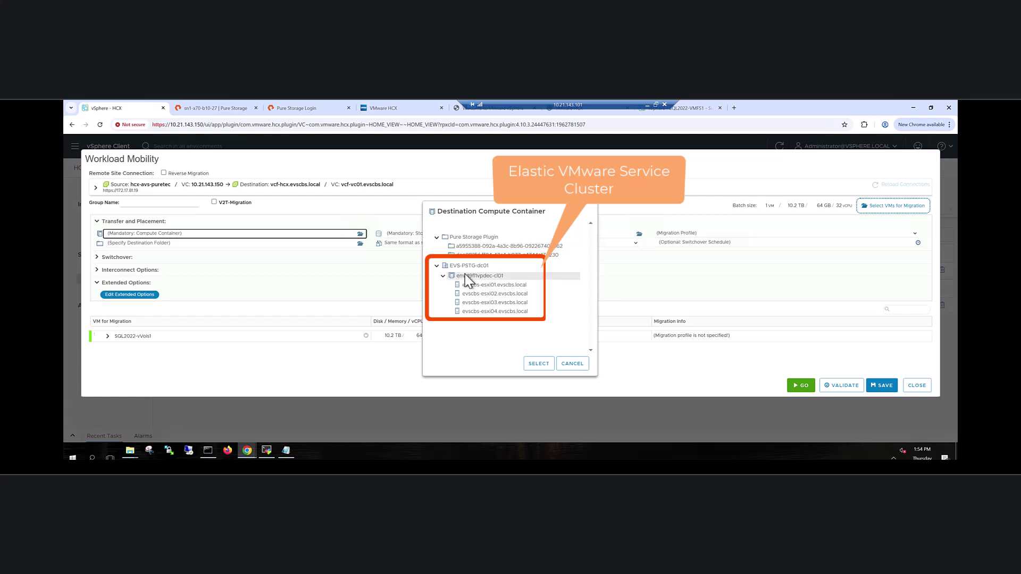
pyautogui.click(536, 364)
pyautogui.click(435, 234)
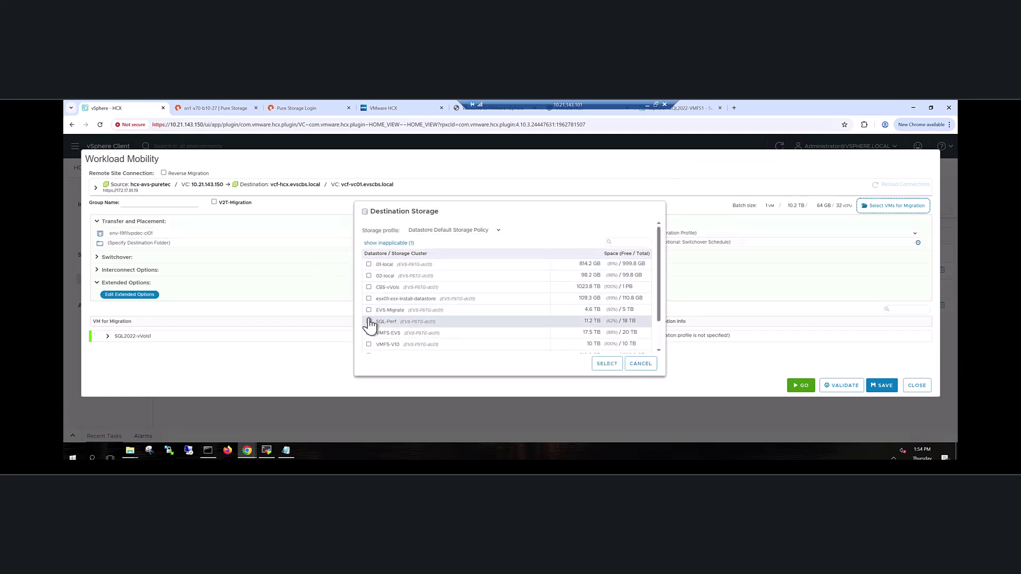
pyautogui.click(369, 287)
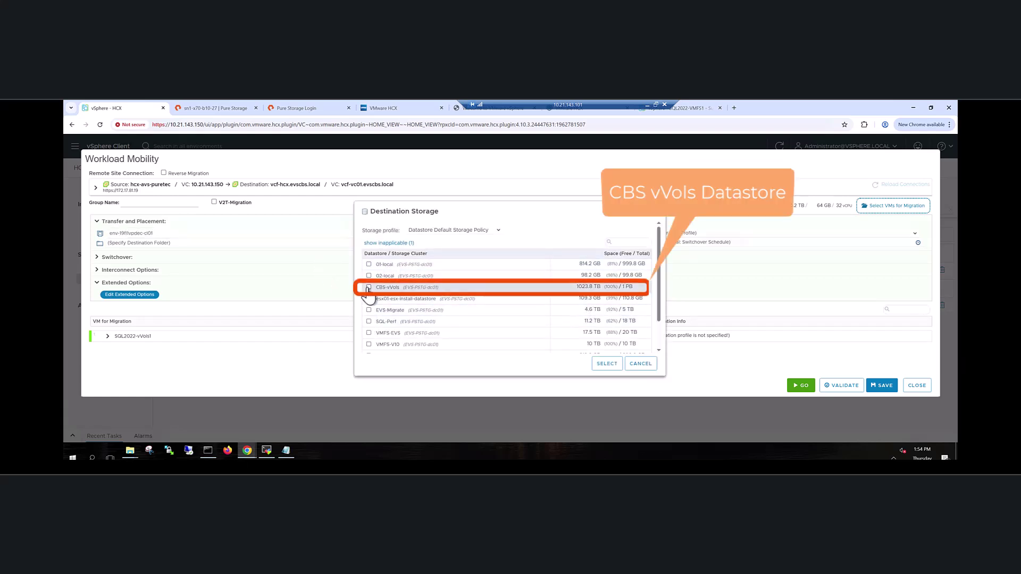
pyautogui.click(607, 364)
# Step: Set the migration profile to Cold Migration and the destination folder to HCX
pyautogui.click(704, 238)
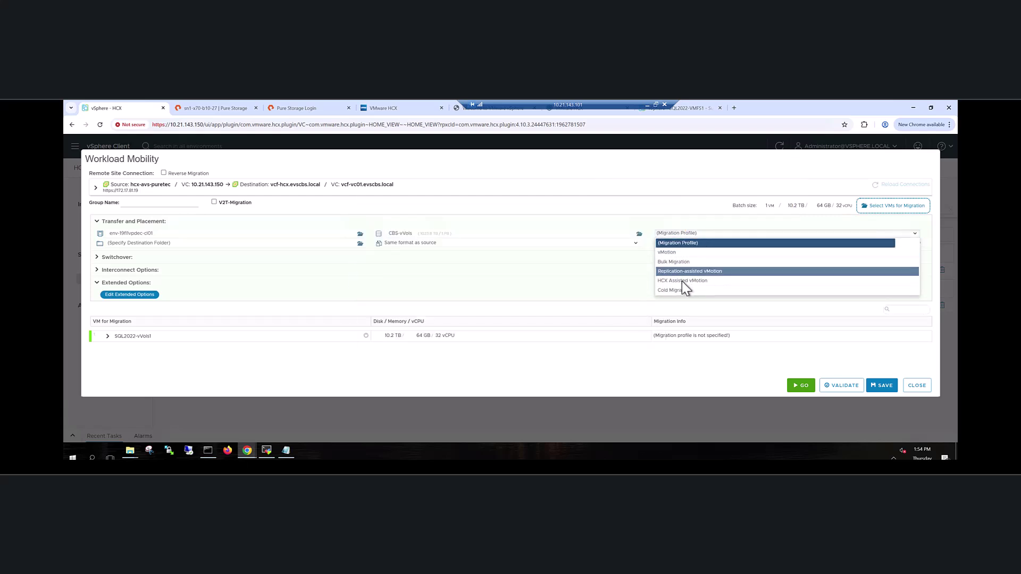
pyautogui.click(680, 290)
pyautogui.click(136, 243)
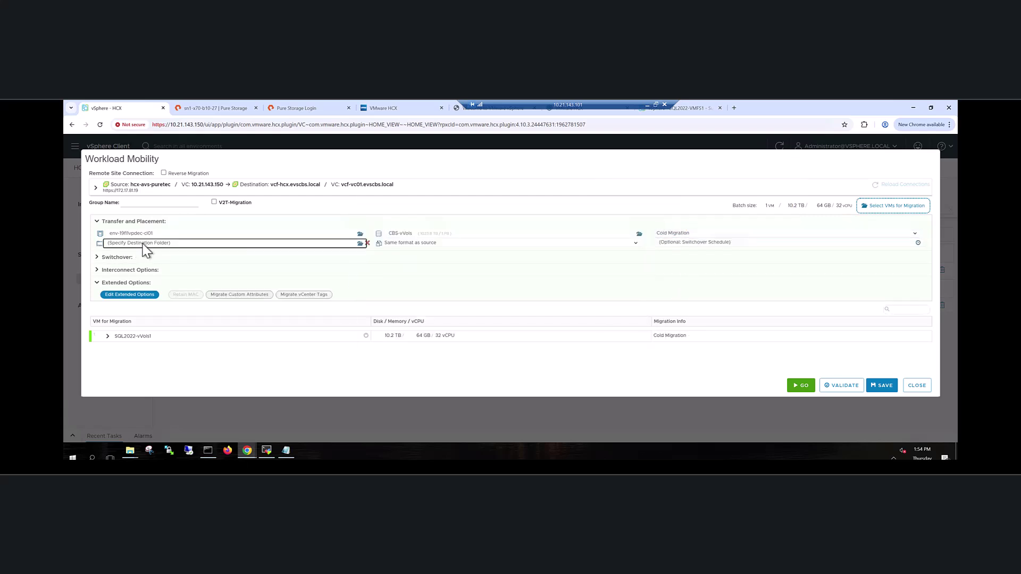
pyautogui.click(462, 310)
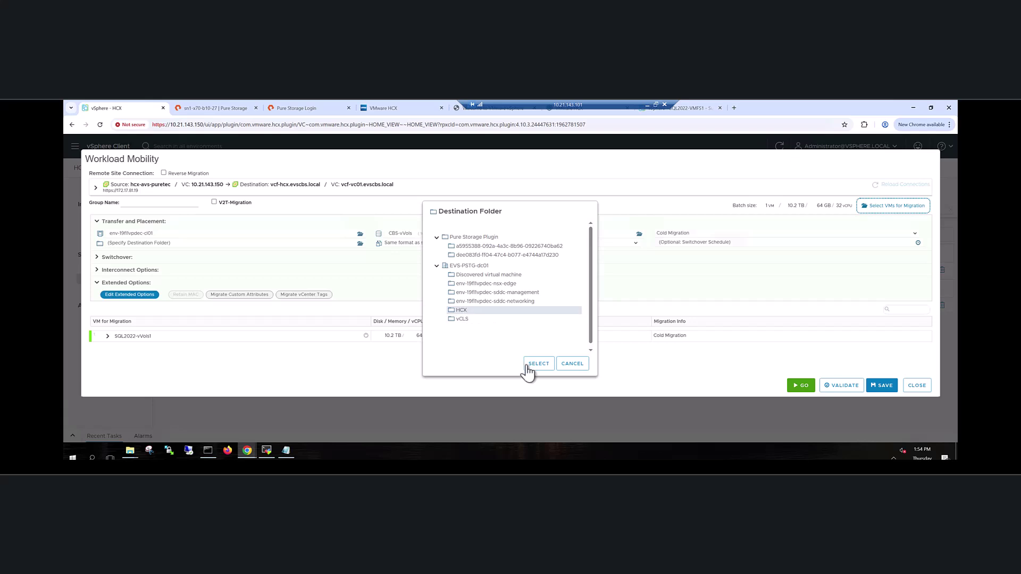
pyautogui.click(538, 364)
# Step: Set the disk format to Same format as source and assign the Puretec-EVS-Interconnect service mesh in the interconnect options
pyautogui.click(437, 246)
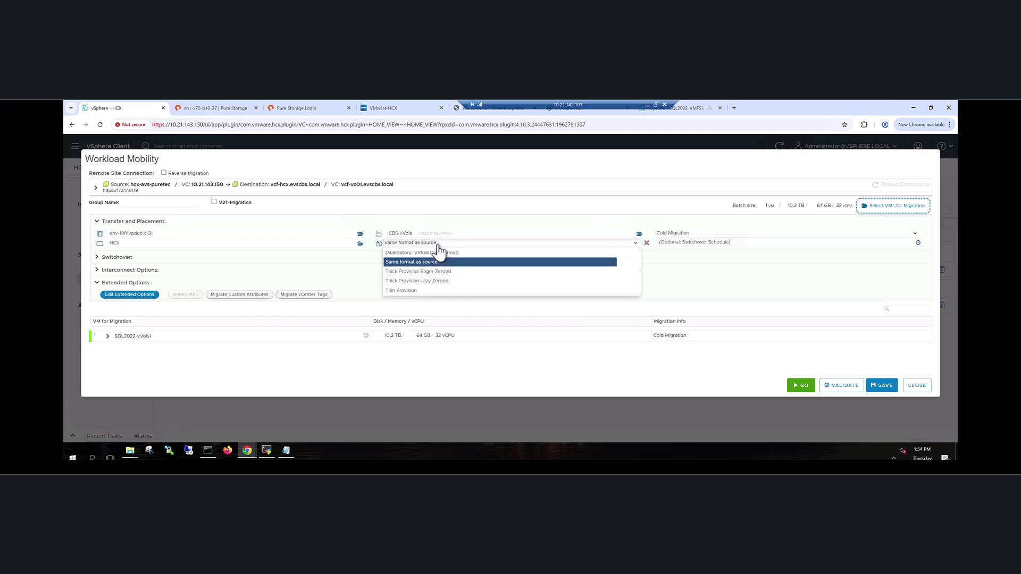
pyautogui.click(441, 264)
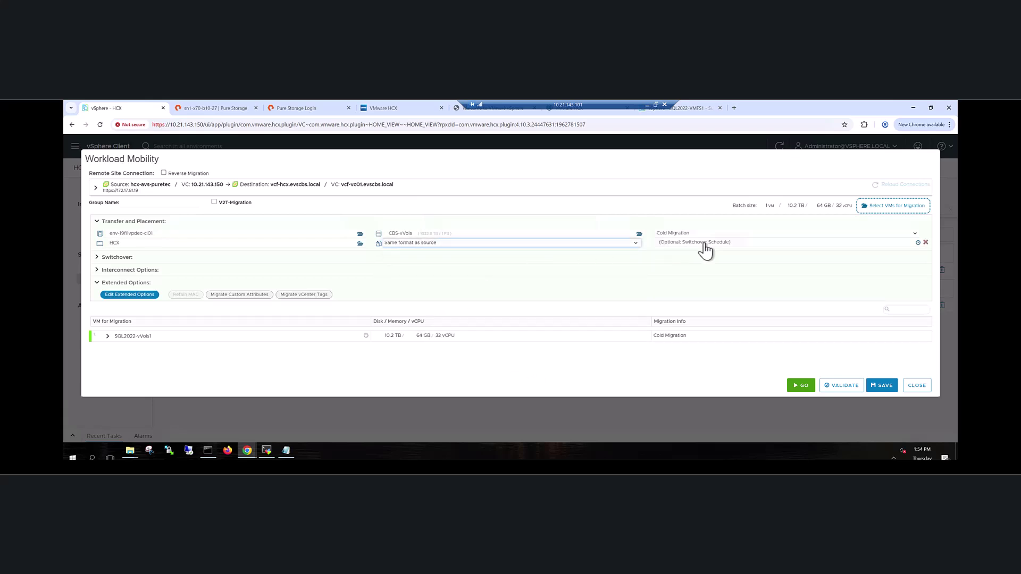
pyautogui.click(97, 270)
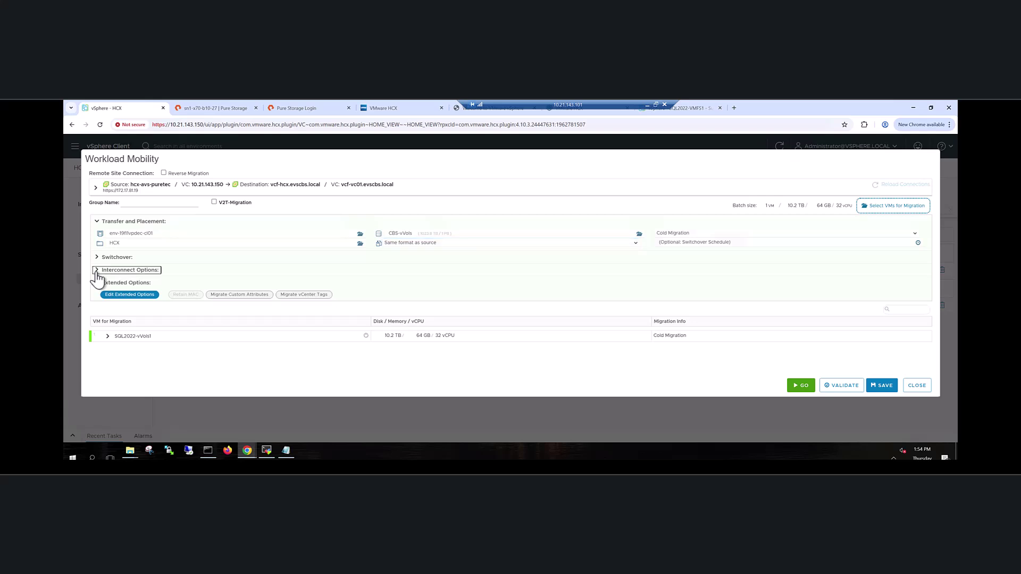
pyautogui.click(143, 283)
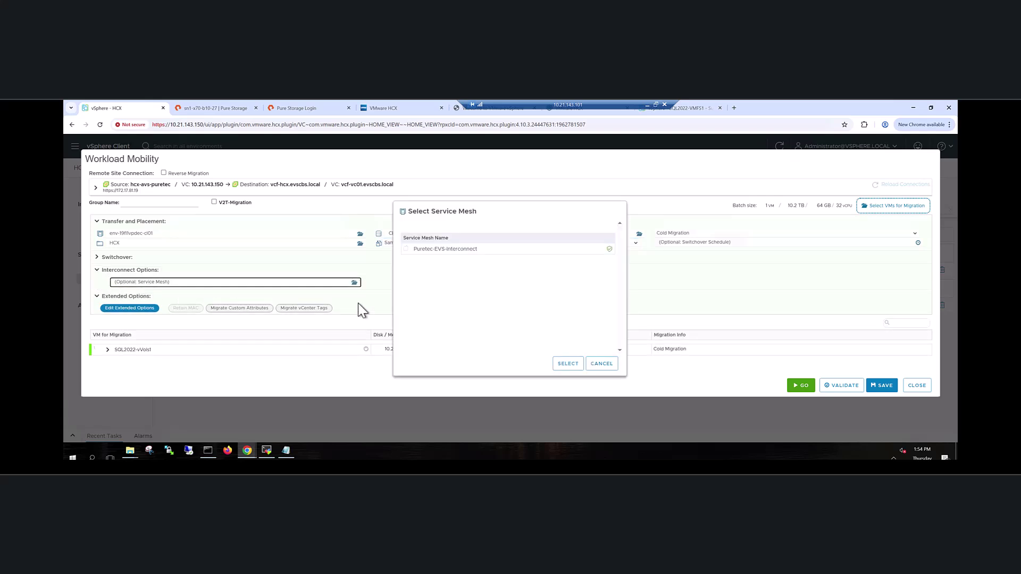
pyautogui.click(406, 249)
pyautogui.click(567, 364)
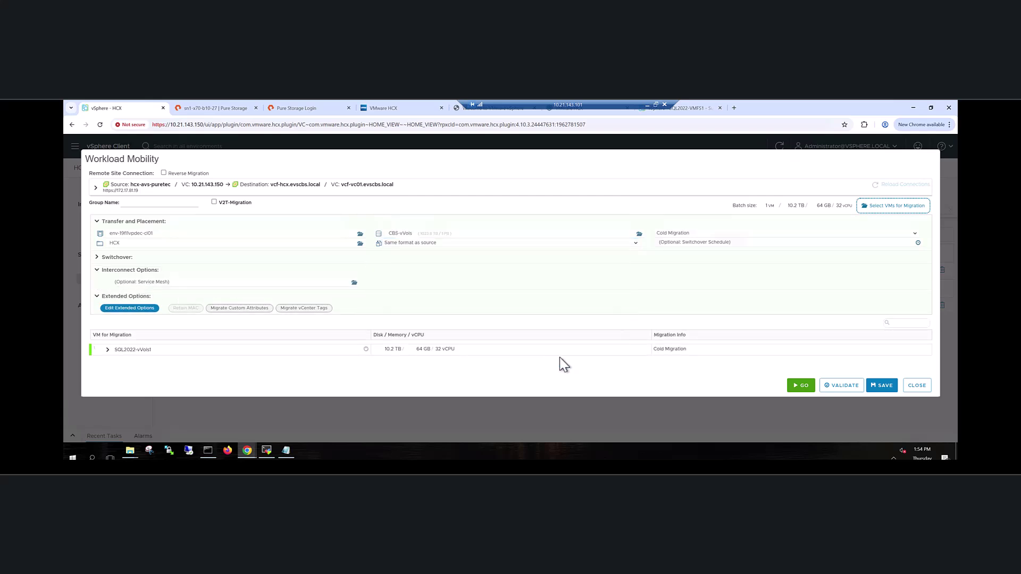
# Step: Map network adapter 1 of the SQL2022-vVols1 VM to the EVS-VM-Network destination network
pyautogui.click(107, 349)
pyautogui.scroll(-1, 282, 337)
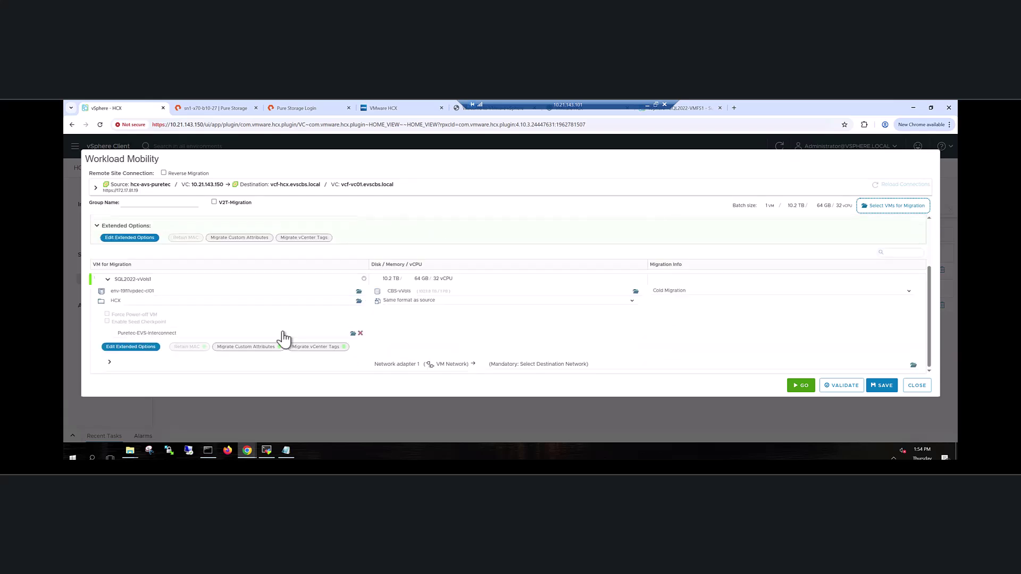
pyautogui.click(547, 366)
pyautogui.click(366, 254)
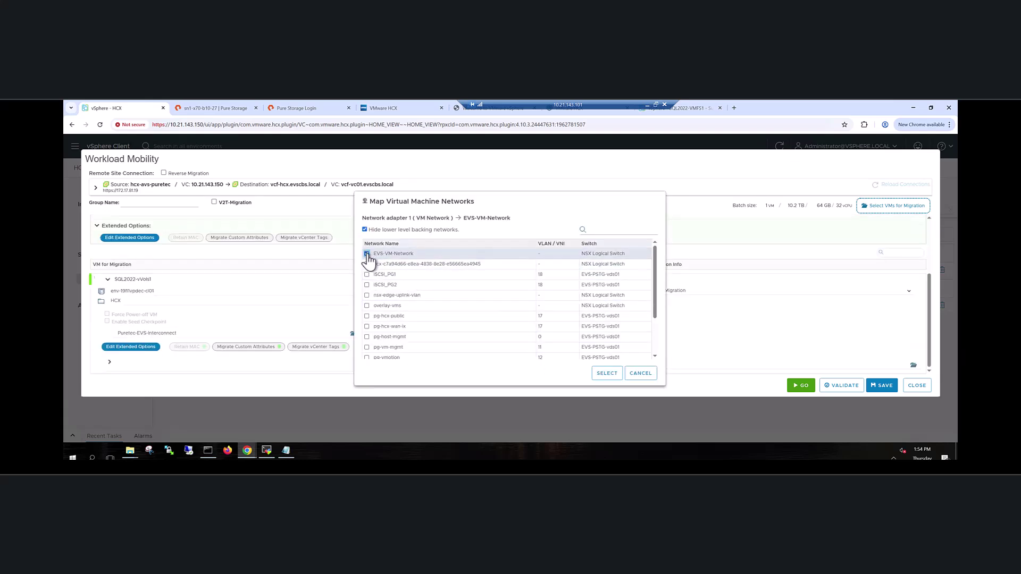
pyautogui.click(601, 375)
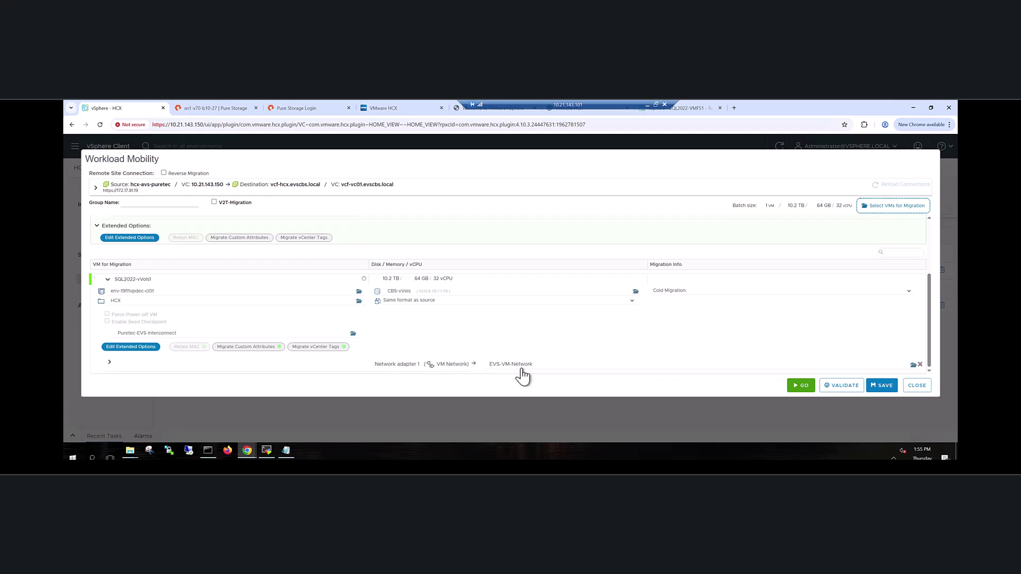
# Step: Save and validate the migration group, and start the migration
pyautogui.click(870, 386)
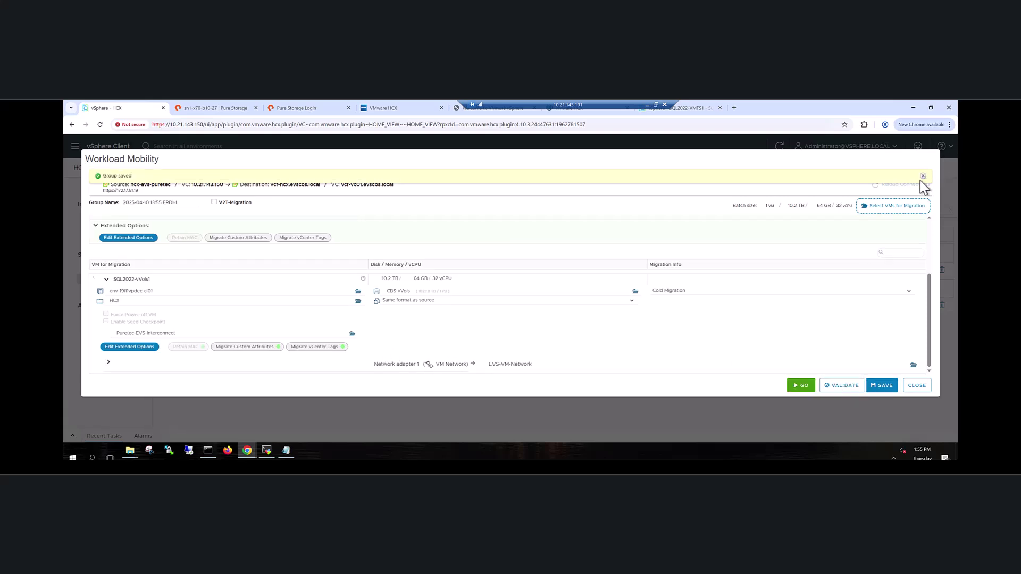
pyautogui.click(840, 385)
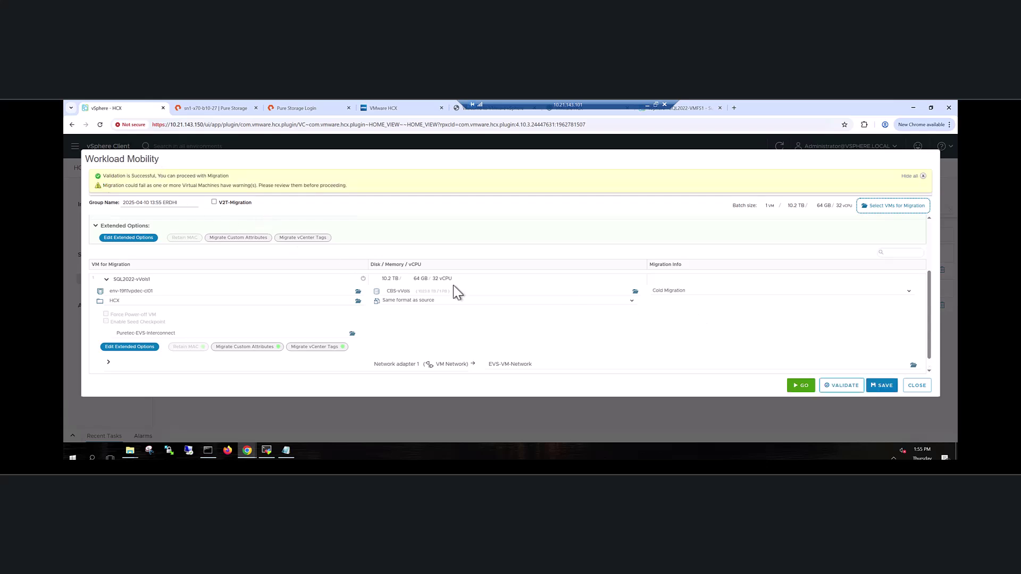
pyautogui.click(801, 387)
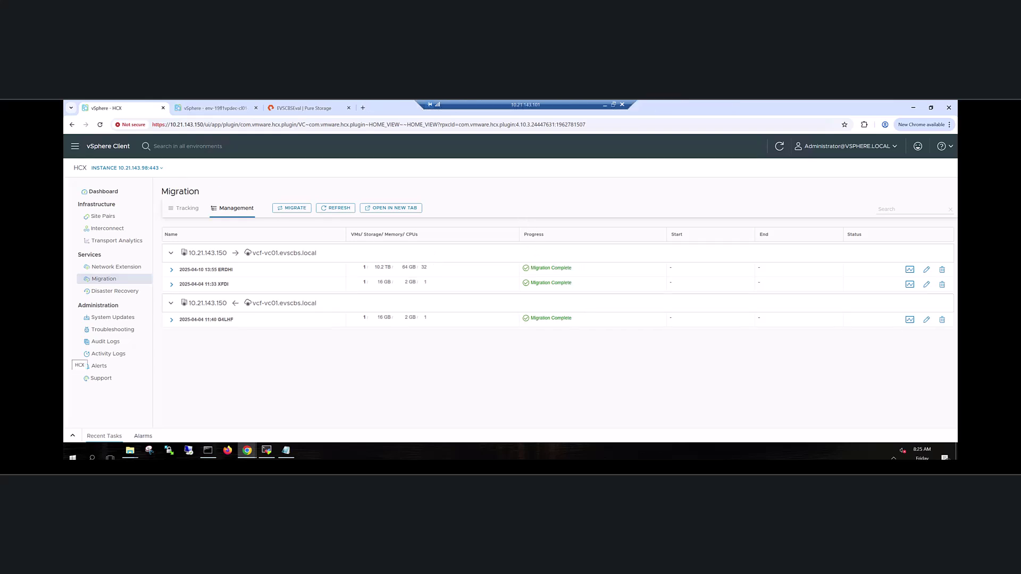
# Step: Review the VM status in the new HCX migration group and look for the VM in the destination vCenter inventory
pyautogui.click(171, 269)
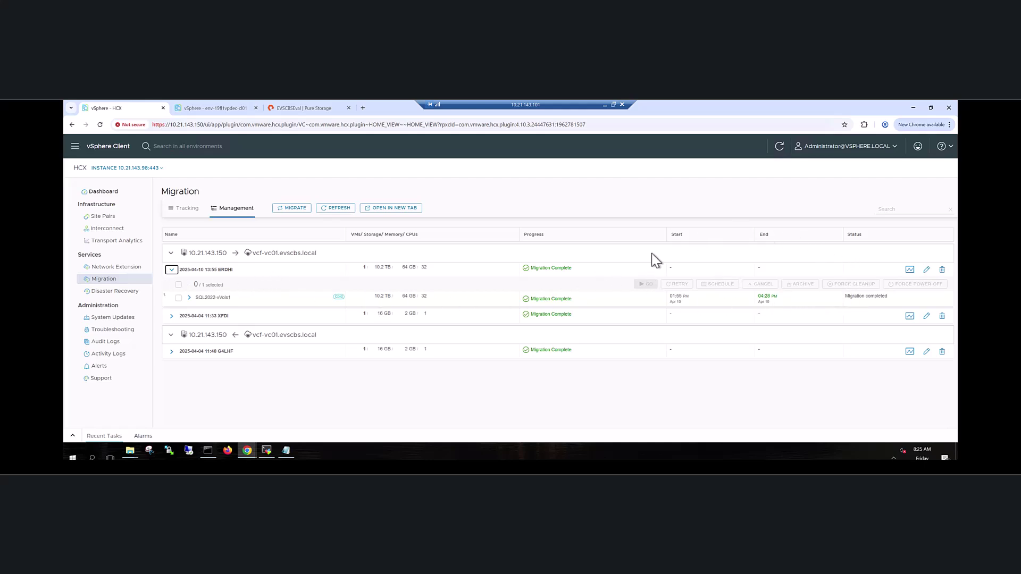
pyautogui.click(210, 109)
pyautogui.scroll(-2, 156, 315)
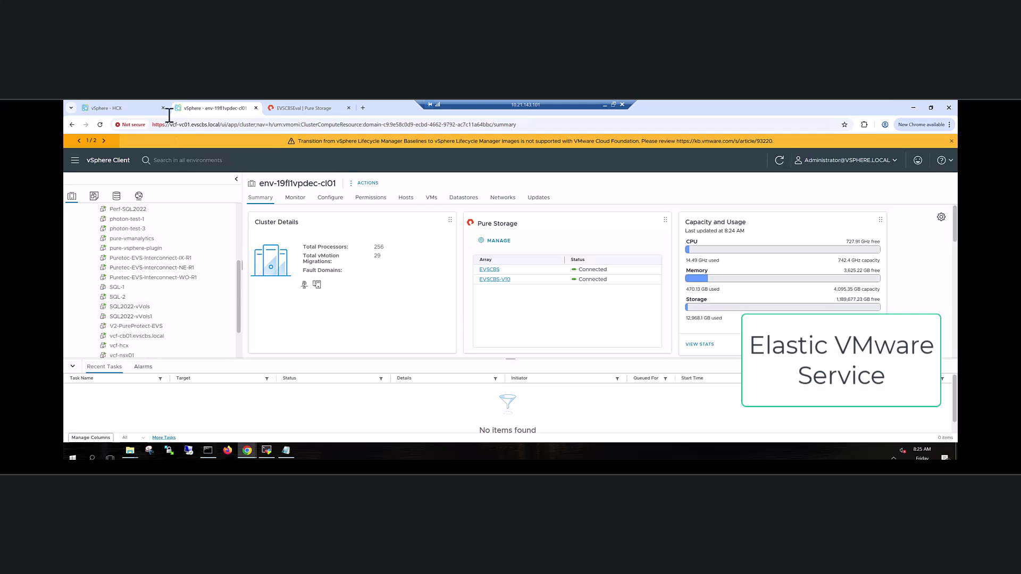
pyautogui.click(129, 107)
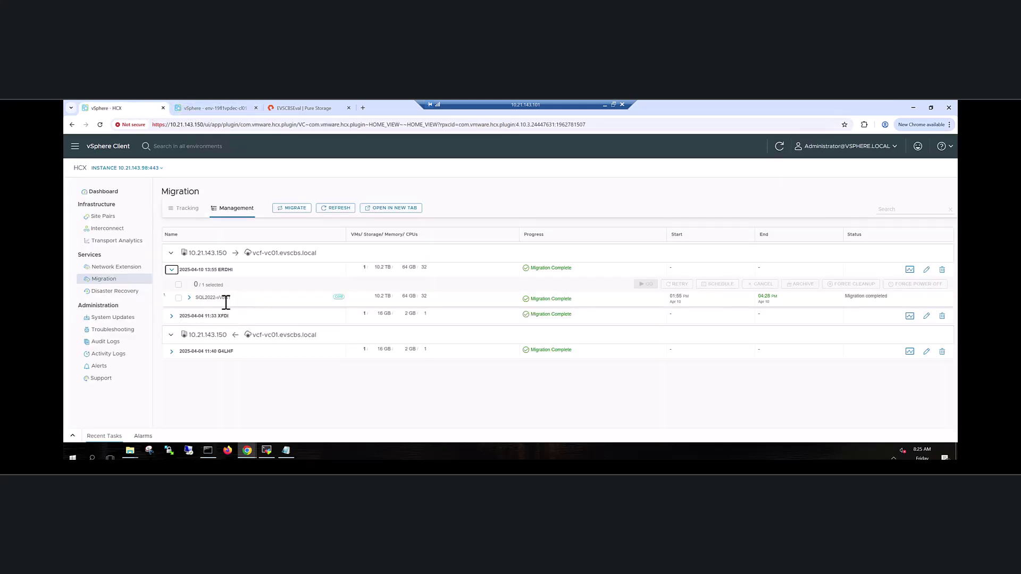
# Step: Power on the migrated SQL2022-vVols1 VM in the destination vCenter
pyautogui.click(213, 108)
pyautogui.click(137, 318)
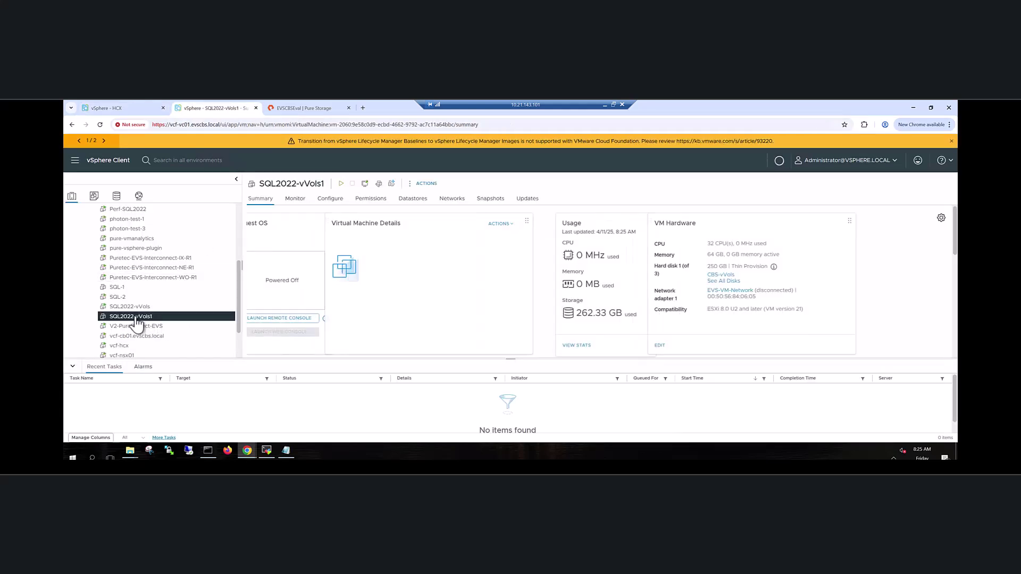
pyautogui.rightClick(137, 319)
pyautogui.moveTo(182, 160)
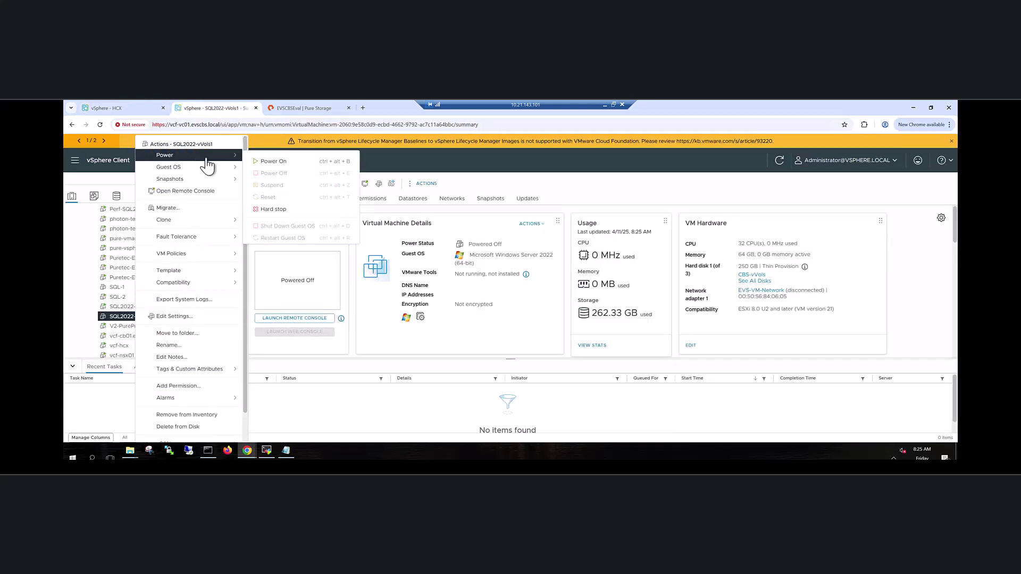
pyautogui.click(278, 161)
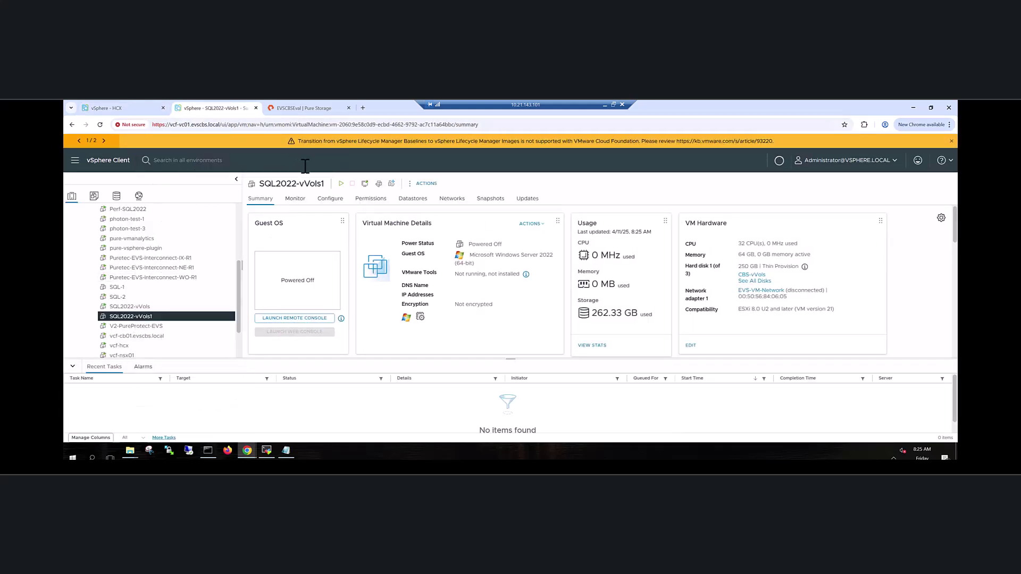
# Step: Check the datastores of the migrated VM and inspect its SQL2022-vVols1 volume group on the Pure Storage array
pyautogui.click(403, 202)
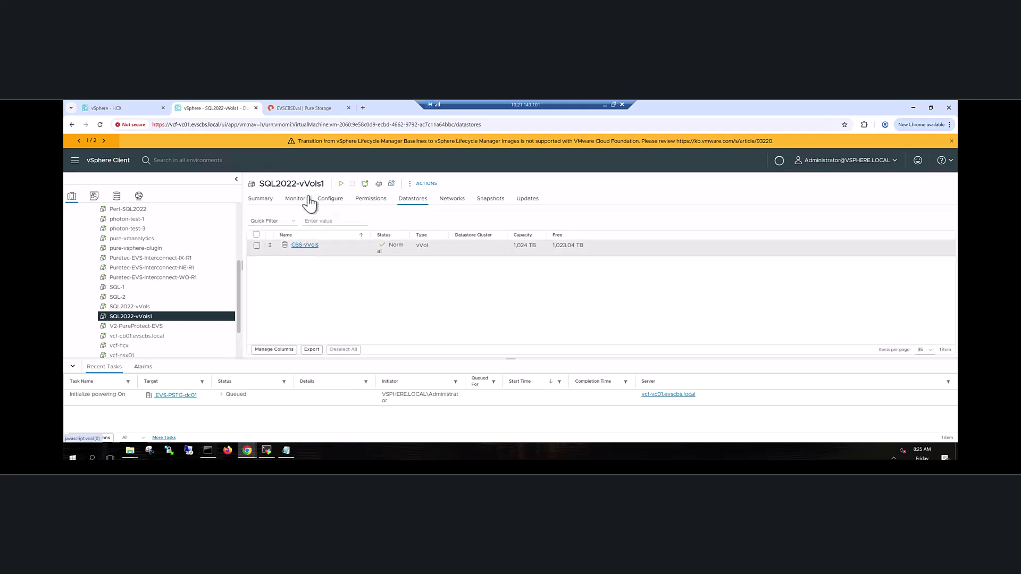
pyautogui.click(308, 111)
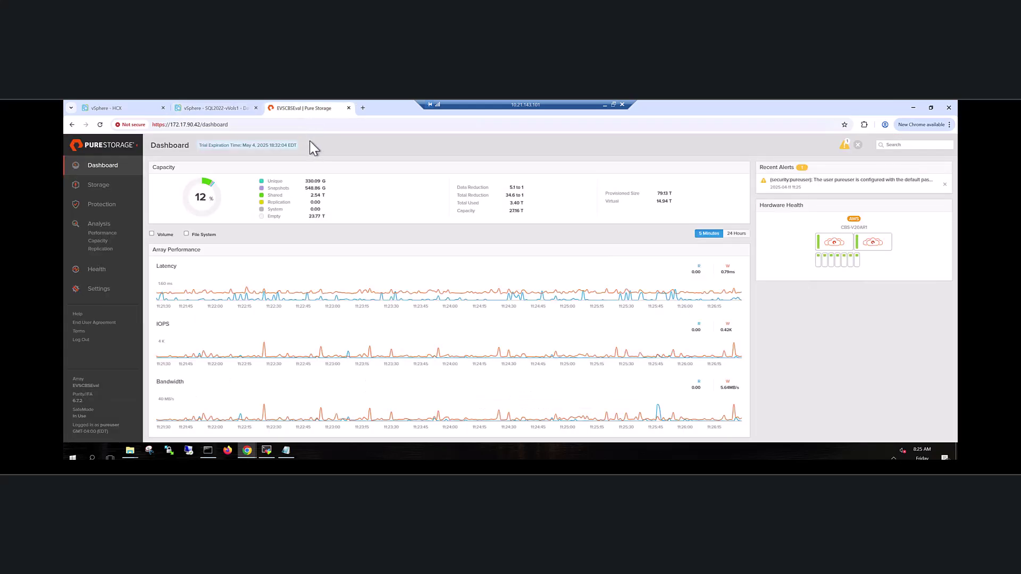
pyautogui.click(99, 185)
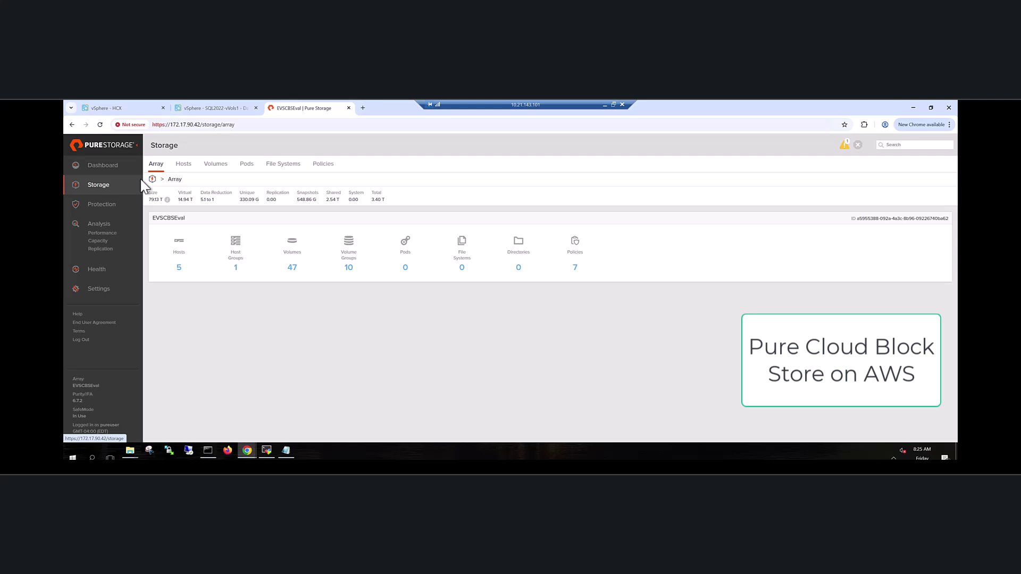
pyautogui.click(221, 166)
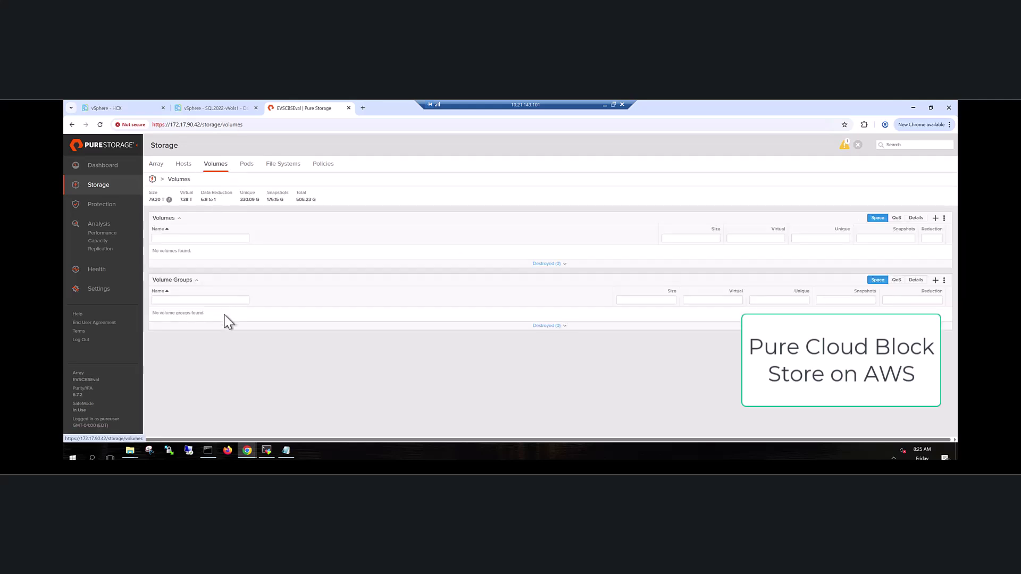
pyautogui.scroll(-5, 229, 340)
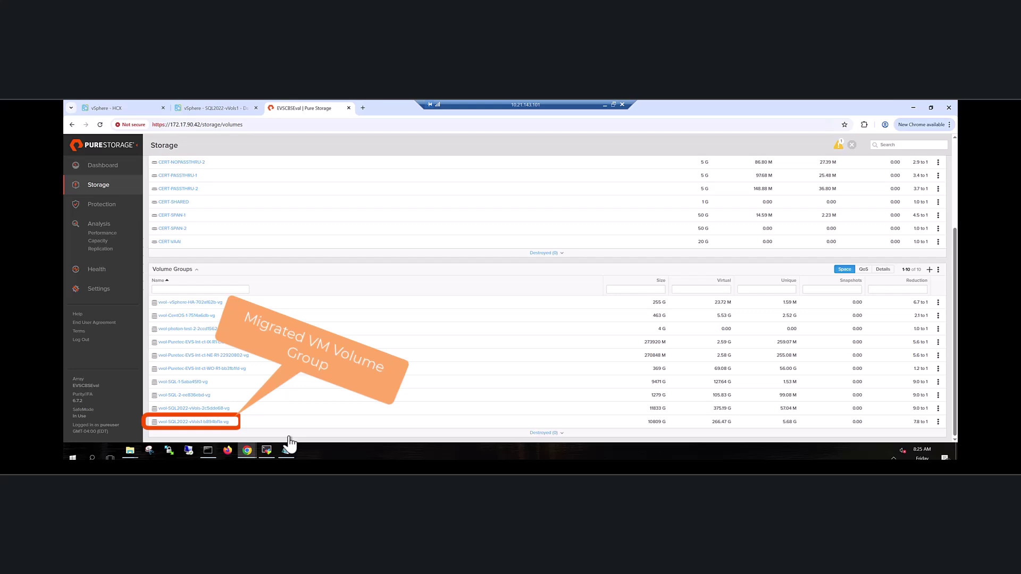
pyautogui.click(202, 423)
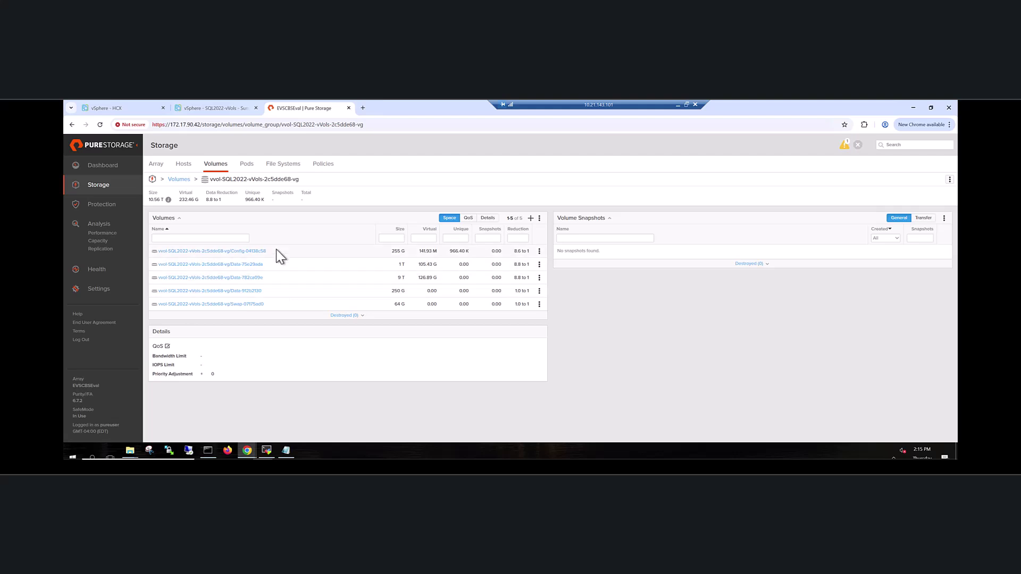
# Step: Create a snapshot with the suffix demo of the 9 TB volume Data-782ca09e in the SQL2022-vVols volume group
pyautogui.click(227, 280)
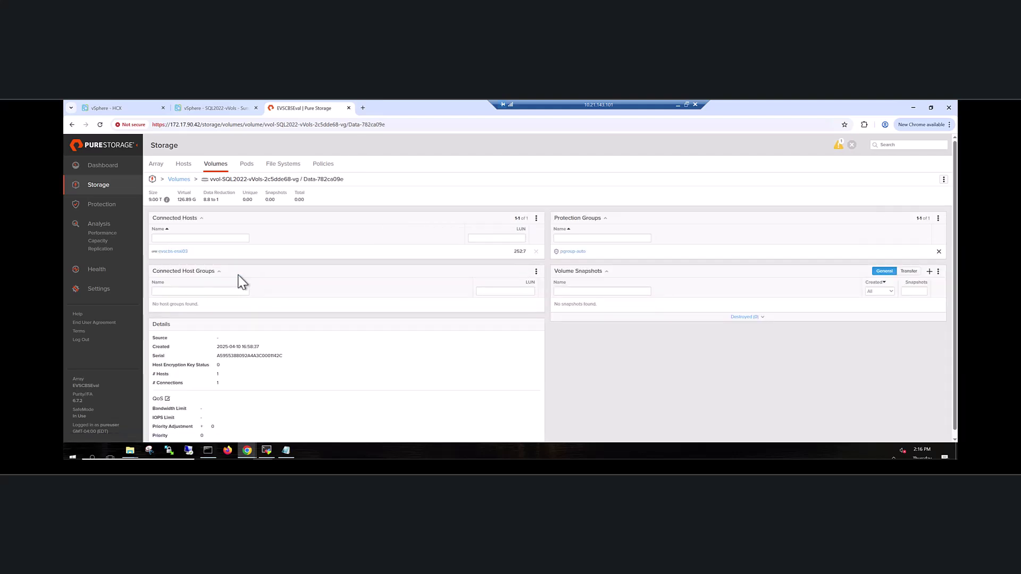
pyautogui.click(928, 271)
pyautogui.click(468, 171)
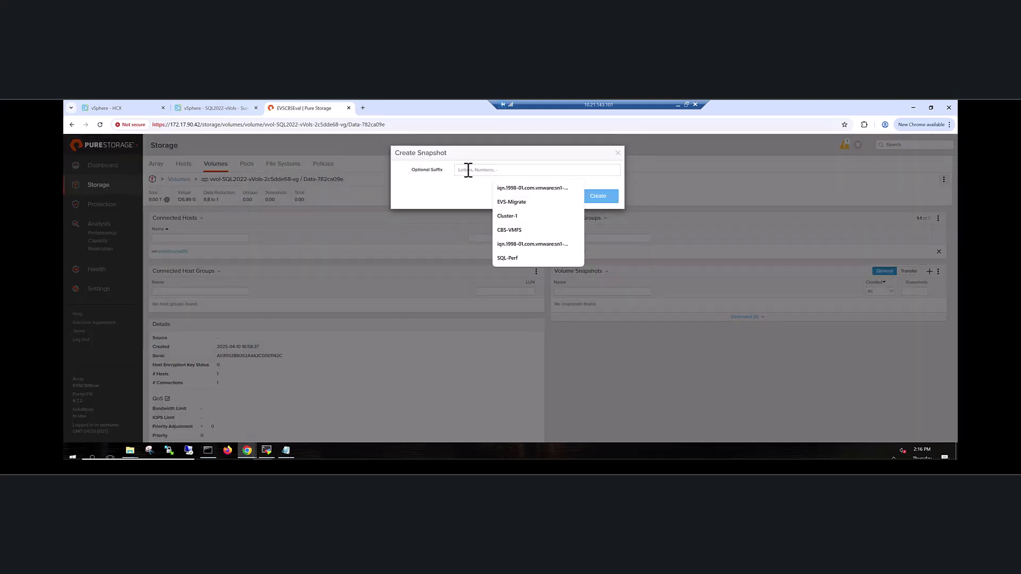
pyautogui.write('demo')
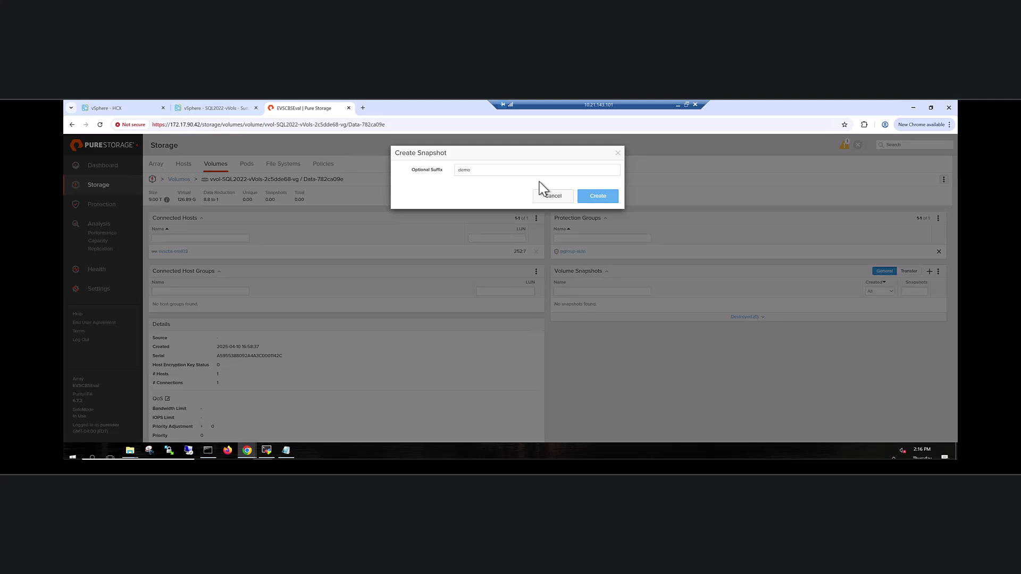
pyautogui.click(597, 198)
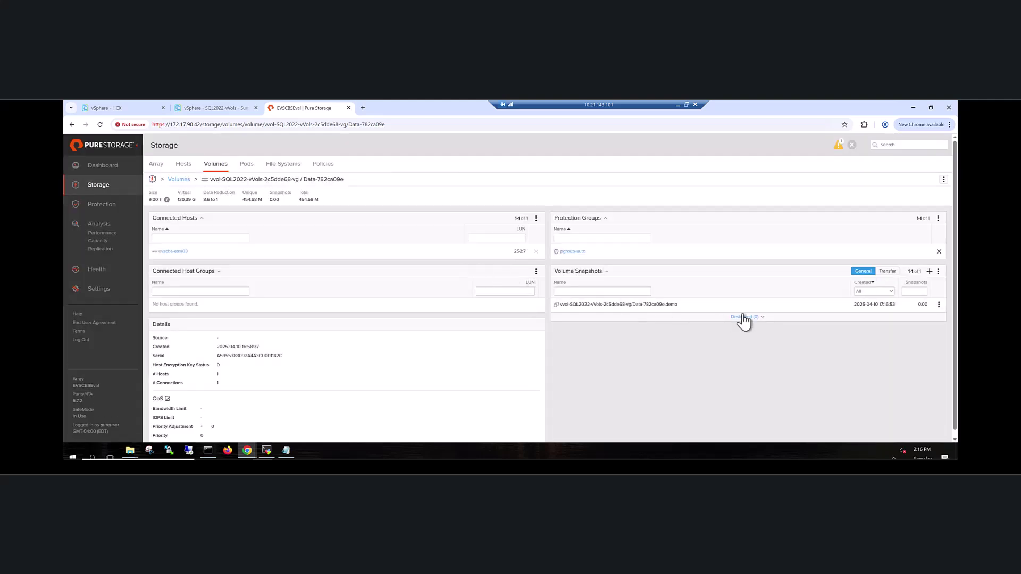
# Step: Start a Pure Storage disk import for the SQL-1 VM in the destination vCenter
pyautogui.click(190, 108)
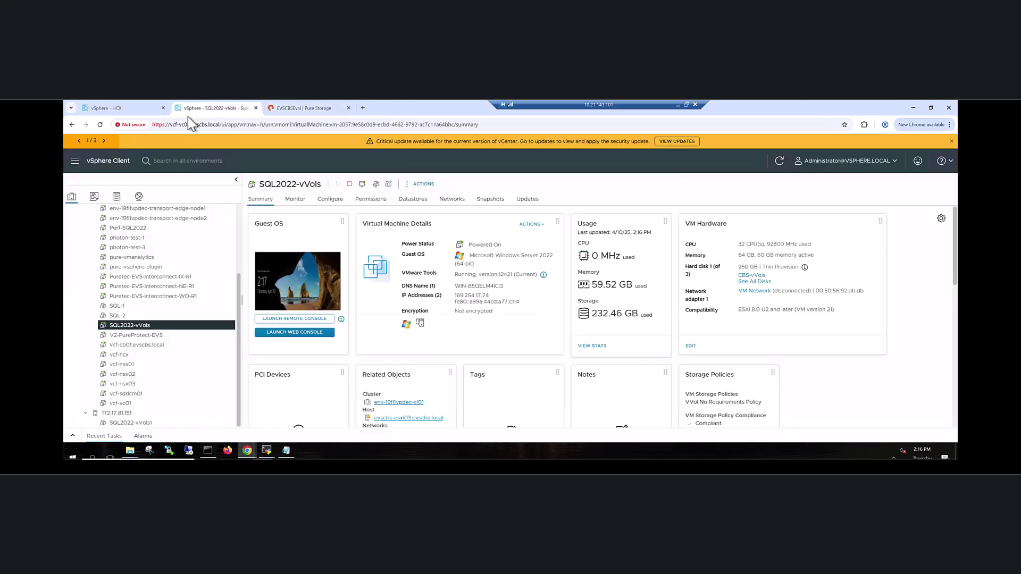
pyautogui.click(123, 308)
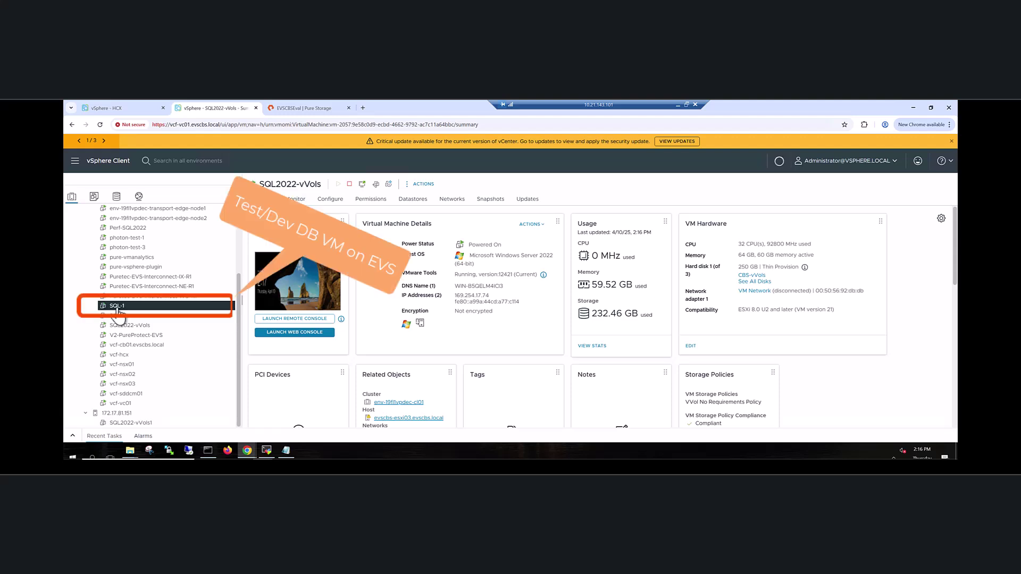
pyautogui.rightClick(124, 312)
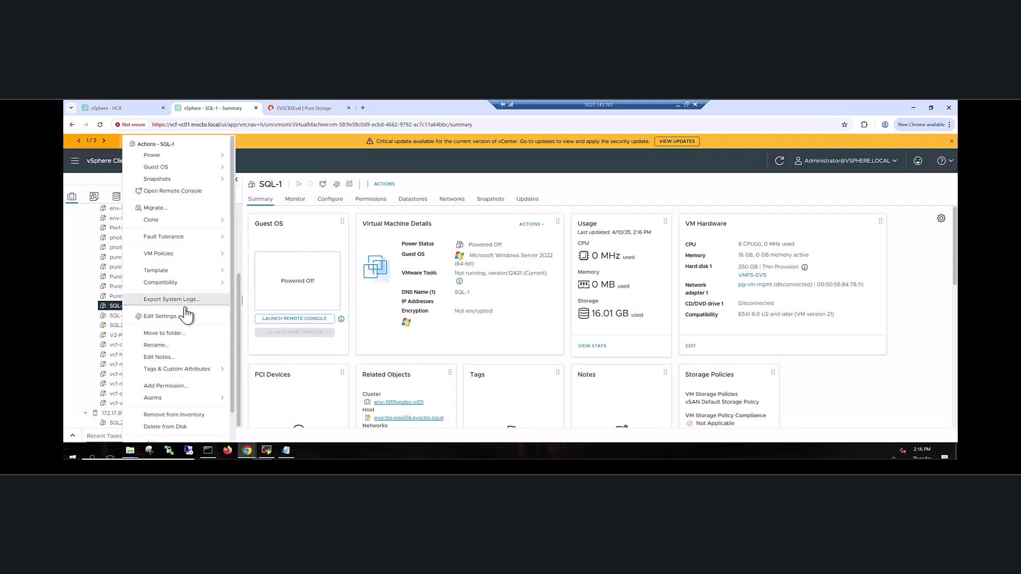
pyautogui.scroll(-1, 186, 351)
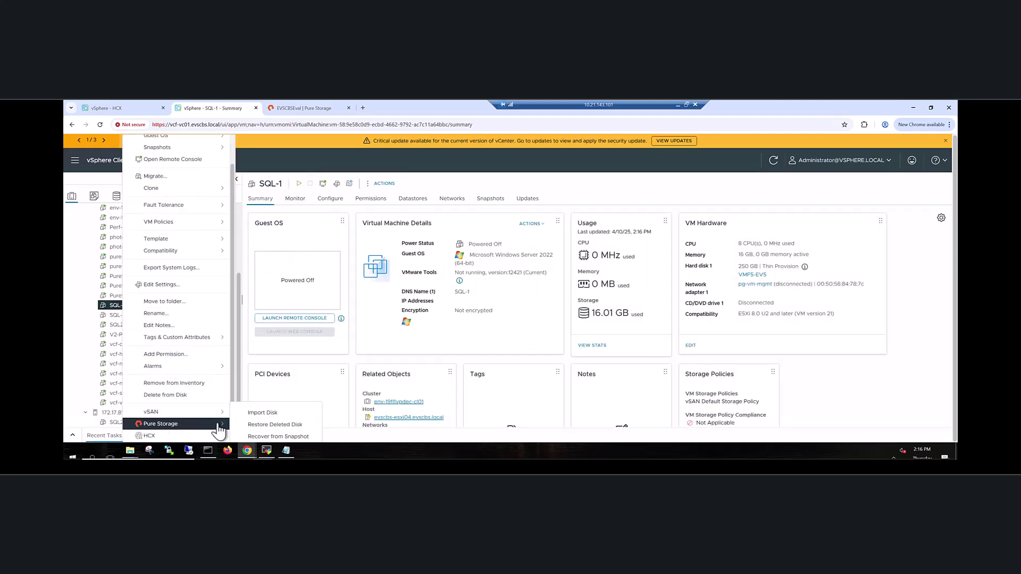
pyautogui.moveTo(218, 424)
pyautogui.click(266, 413)
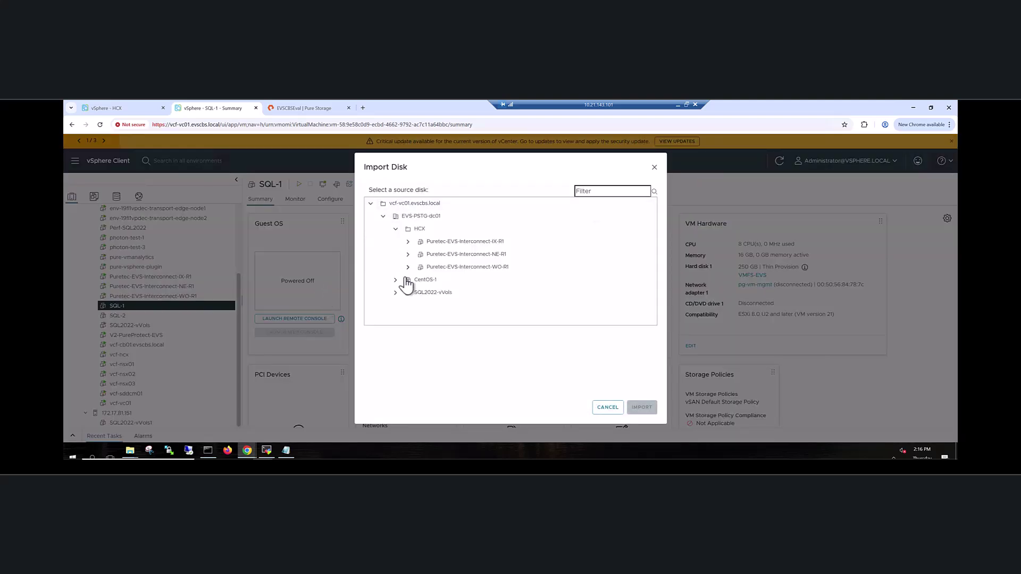
# Step: Import the demo snapshot of SQL2022-vVols Hard disk 2 as a new disk on the SQL-1 VM
pyautogui.click(396, 292)
pyautogui.scroll(-1, 464, 284)
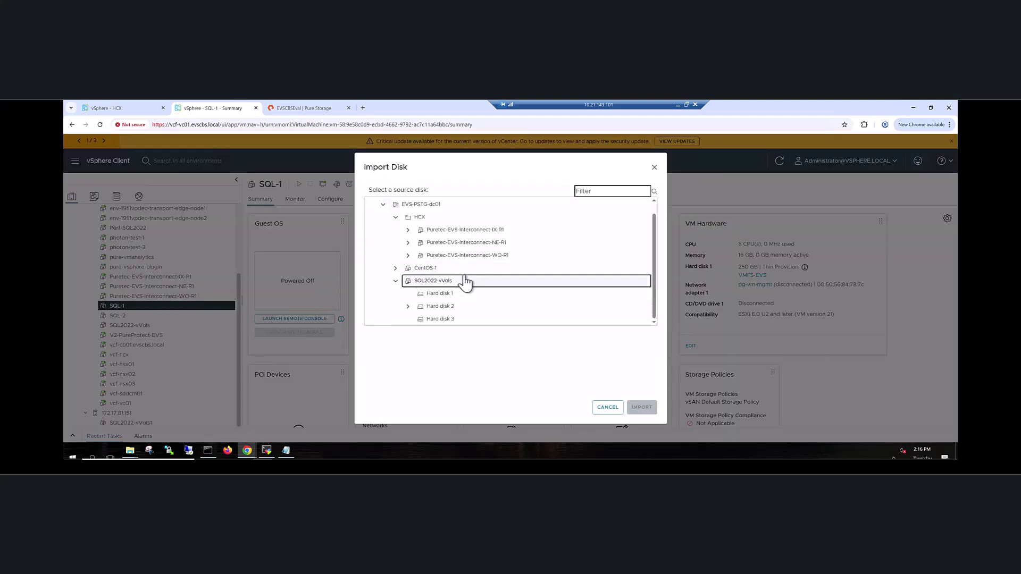
pyautogui.click(408, 307)
pyautogui.scroll(-1, 476, 292)
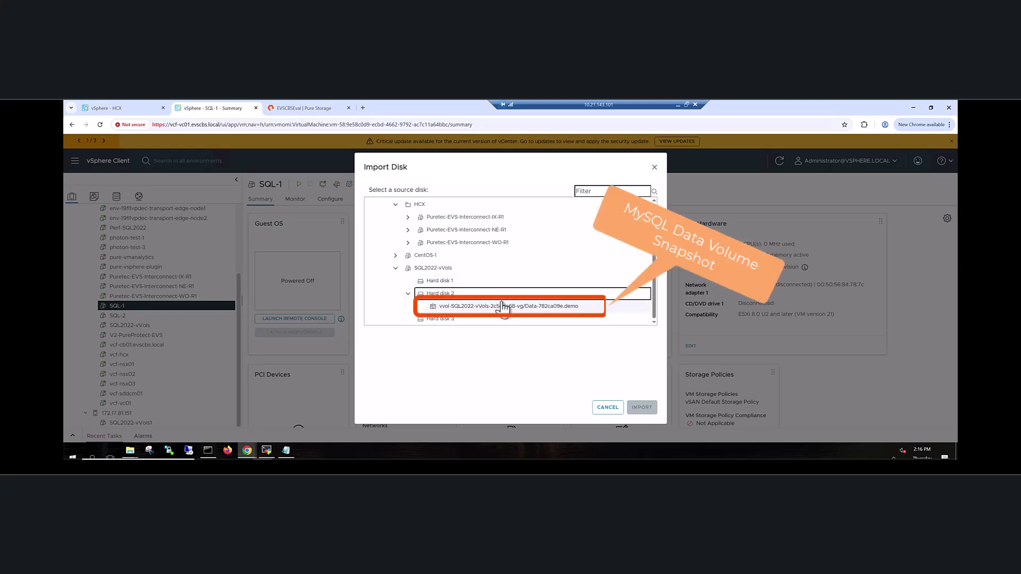
pyautogui.click(501, 307)
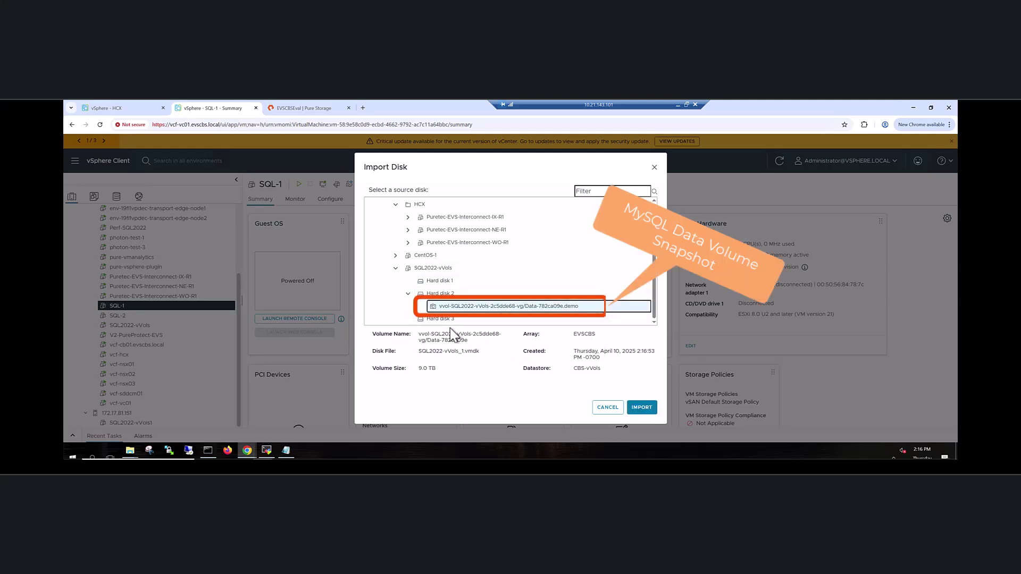
pyautogui.click(641, 407)
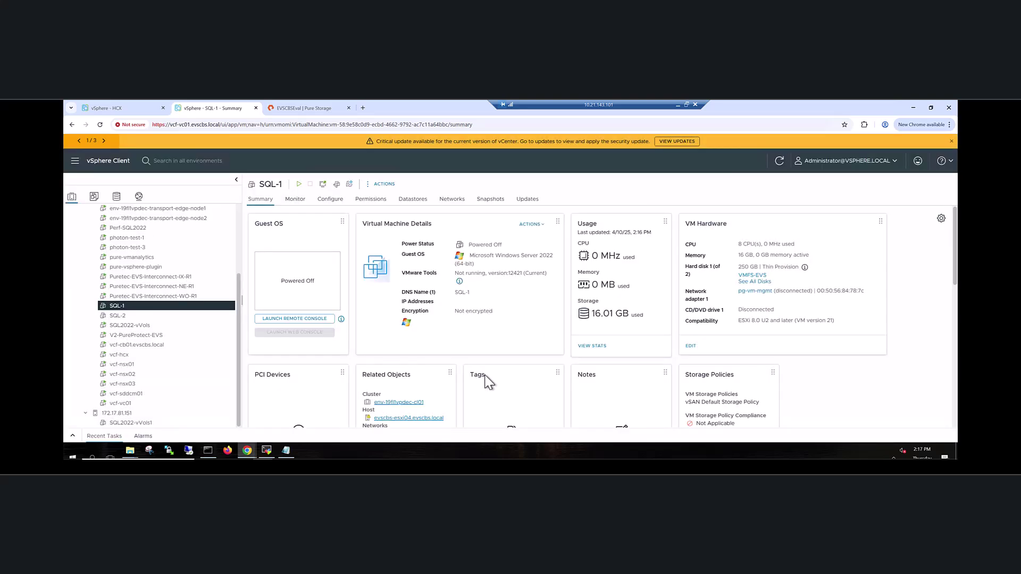
# Step: Power on the SQL-1 VM, launch its web console and sign in to Windows with the account password
pyautogui.rightClick(117, 308)
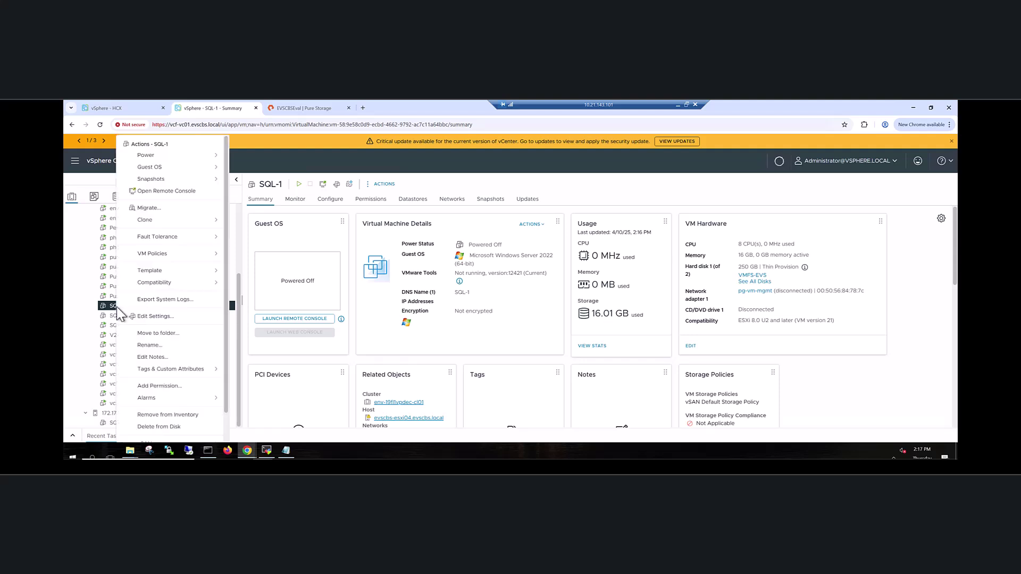
pyautogui.click(295, 280)
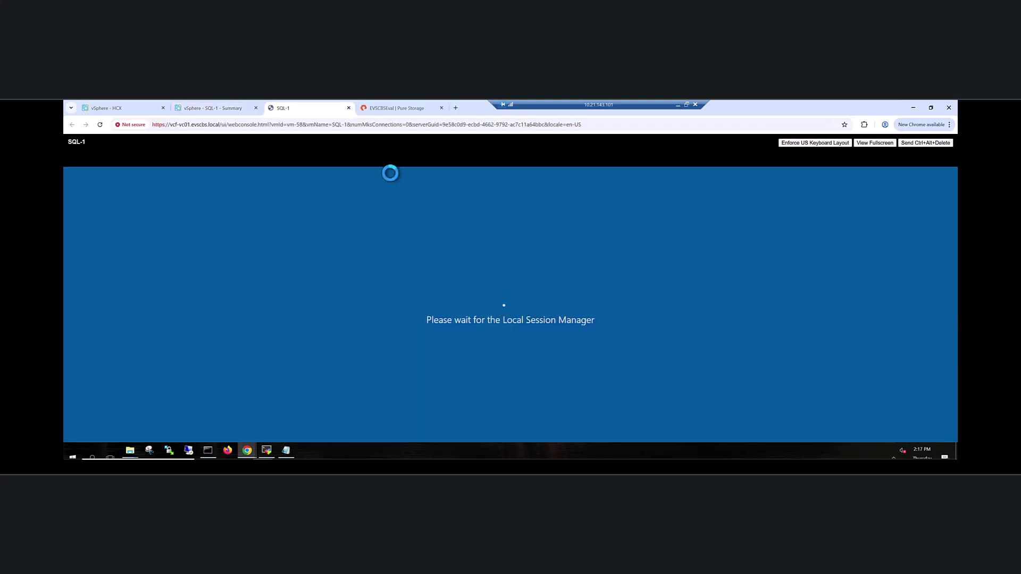
pyautogui.hotkey('ctrl', 'alt', 'Delete')
pyautogui.write('*******')
pyautogui.press('Return')
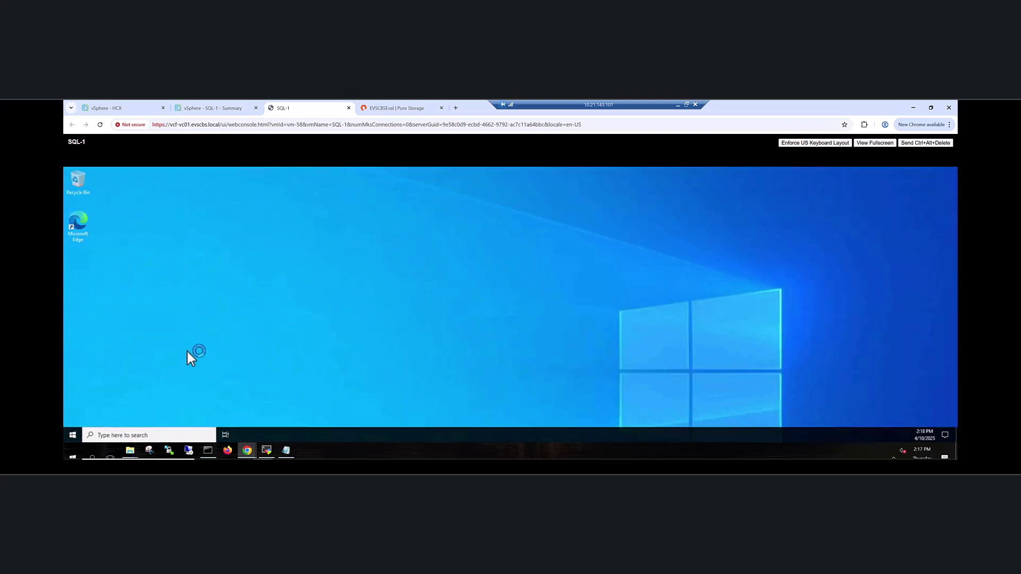
# Step: Open Disk Management on SQL-1 and maximize it to check the VM's disks
pyautogui.rightClick(78, 426)
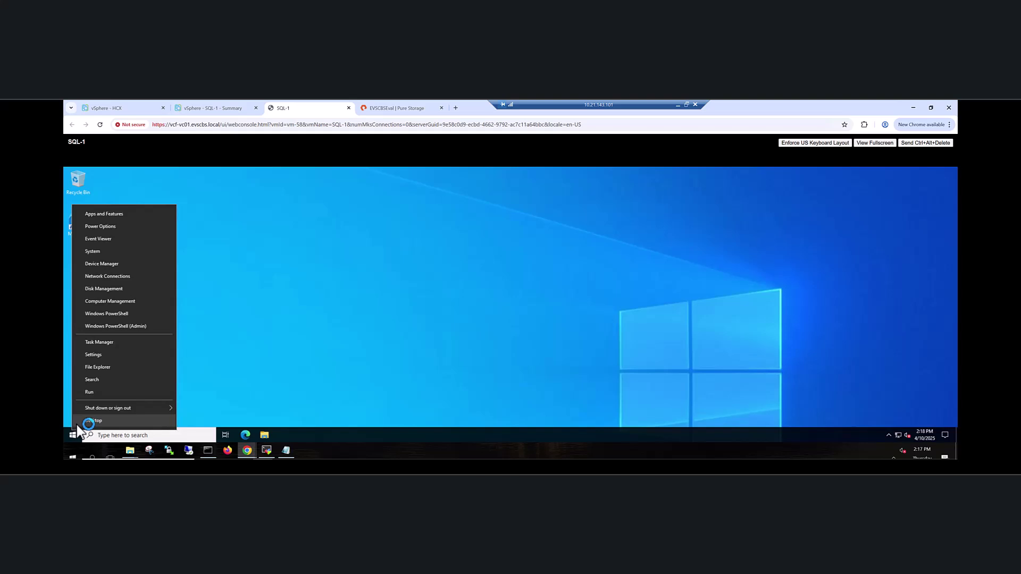
pyautogui.click(108, 288)
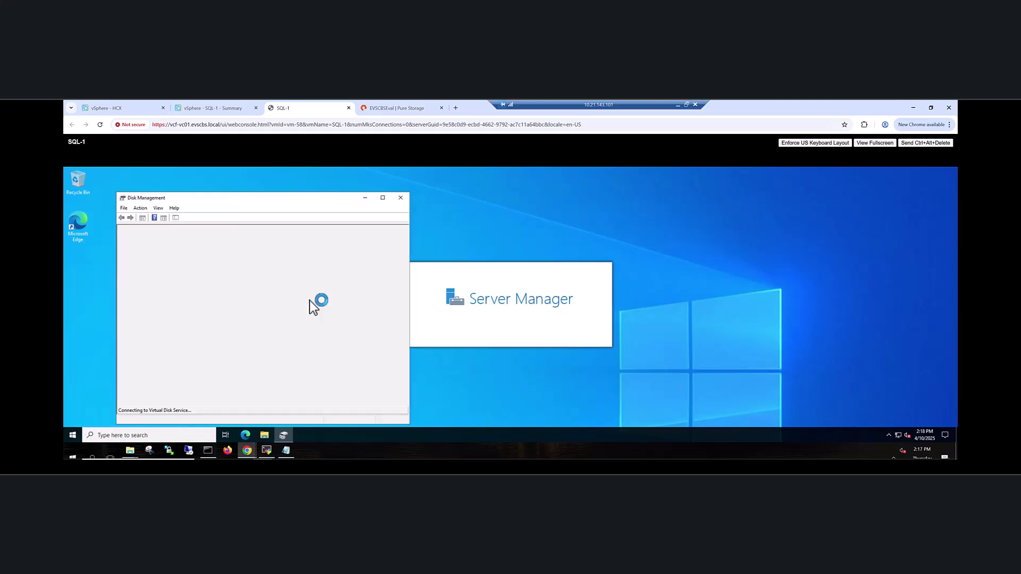
pyautogui.click(384, 199)
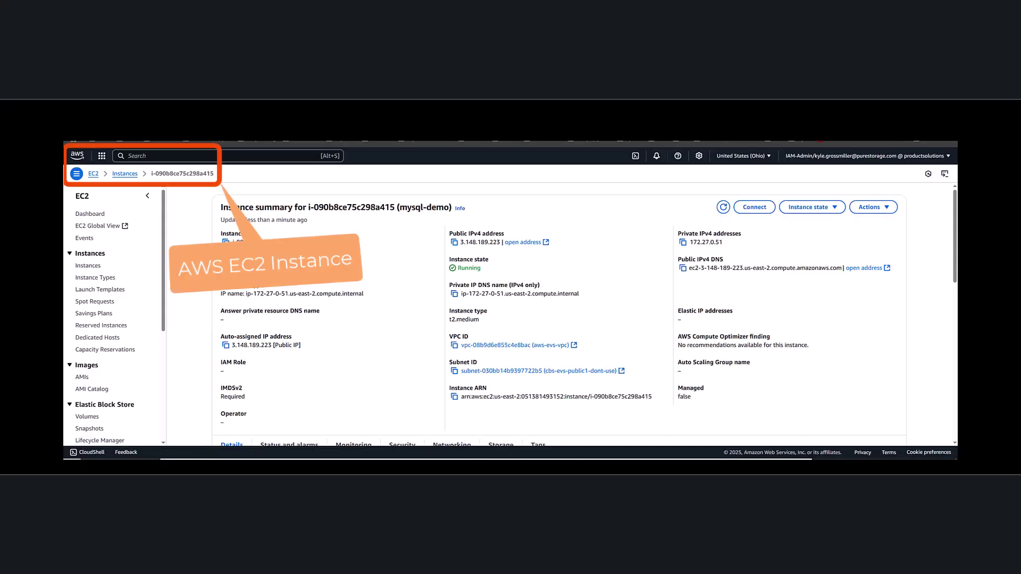
# Step: Switch to the mysql-demo EC2 instance's remote desktop and log in to the Pure Storage array with the username and password
pyautogui.moveTo(402, 207); pyautogui.dragTo(447, 206)
pyautogui.click(371, 264)
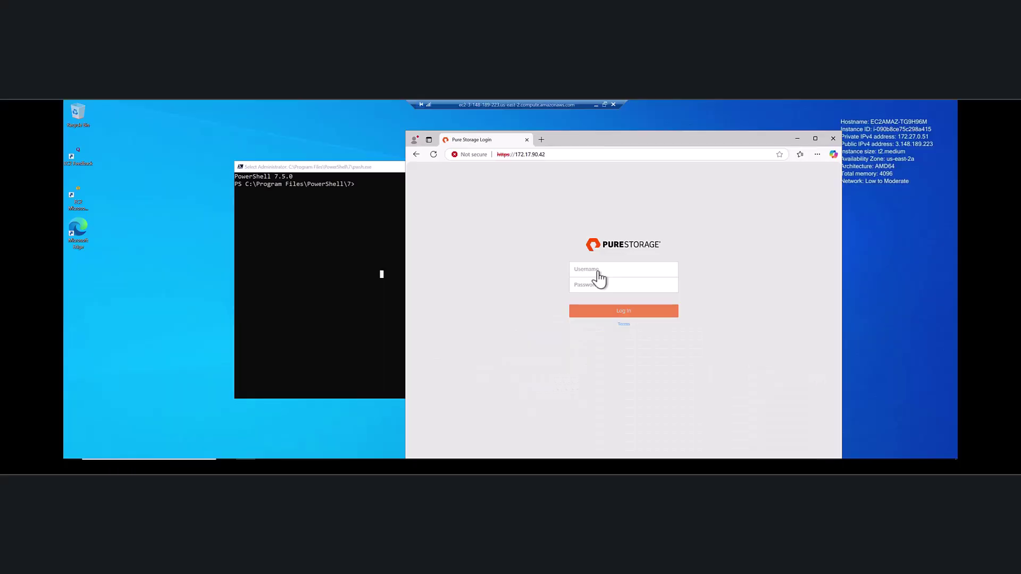
pyautogui.write('reuser')
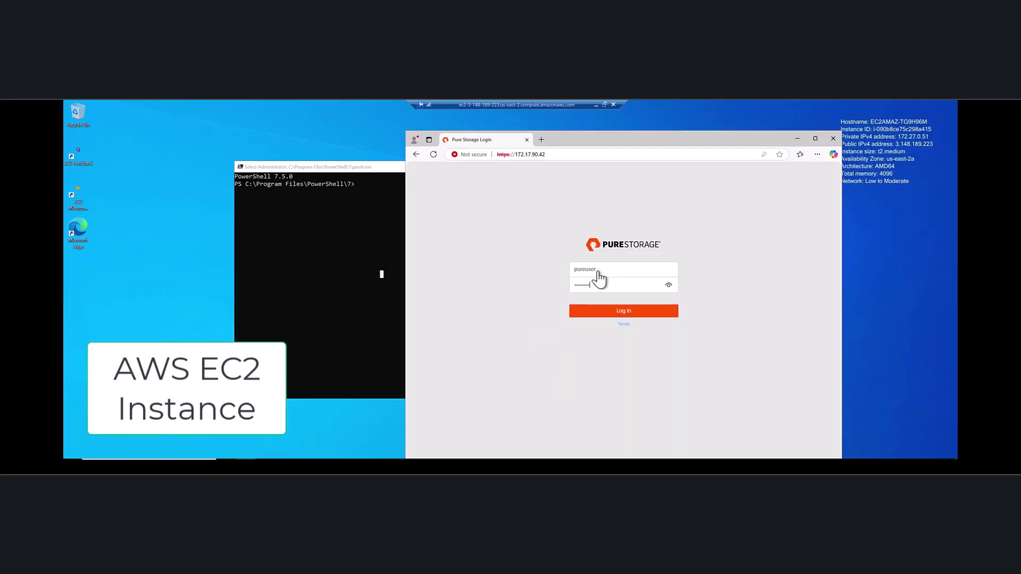
pyautogui.press('Return')
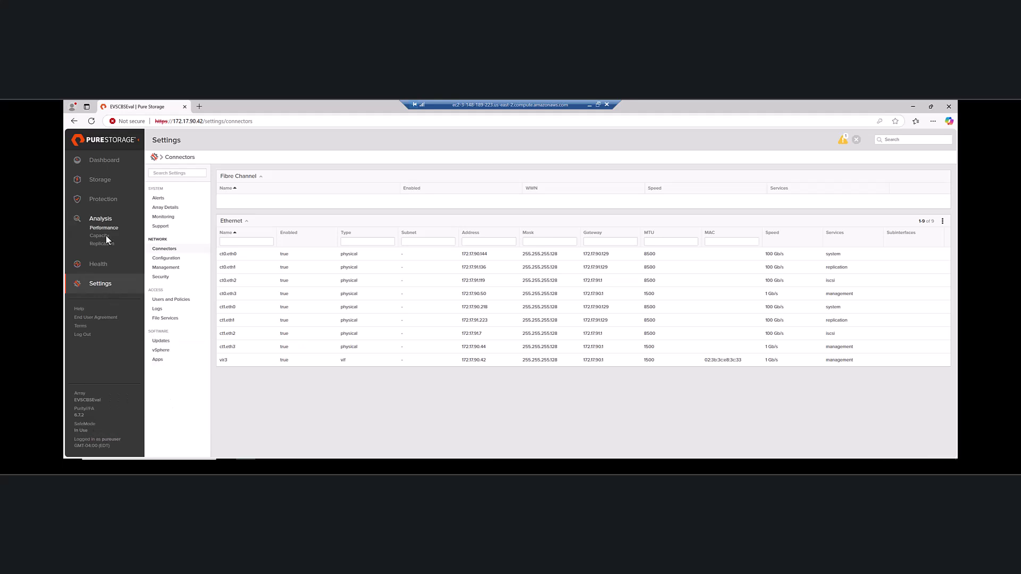
# Step: Review the array's hardware health and its host connections, including the mysql-demo host
pyautogui.click(99, 263)
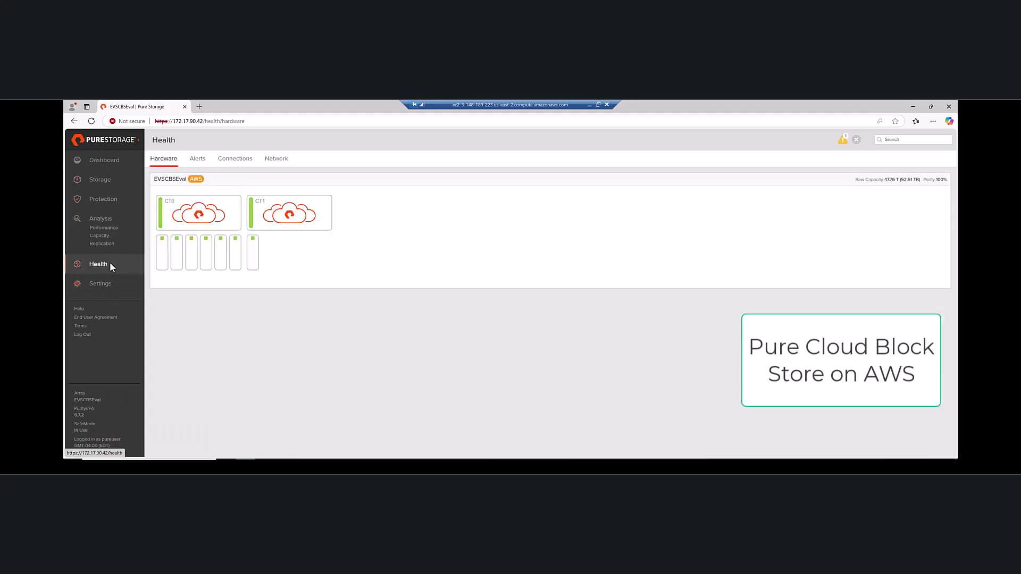
pyautogui.click(239, 159)
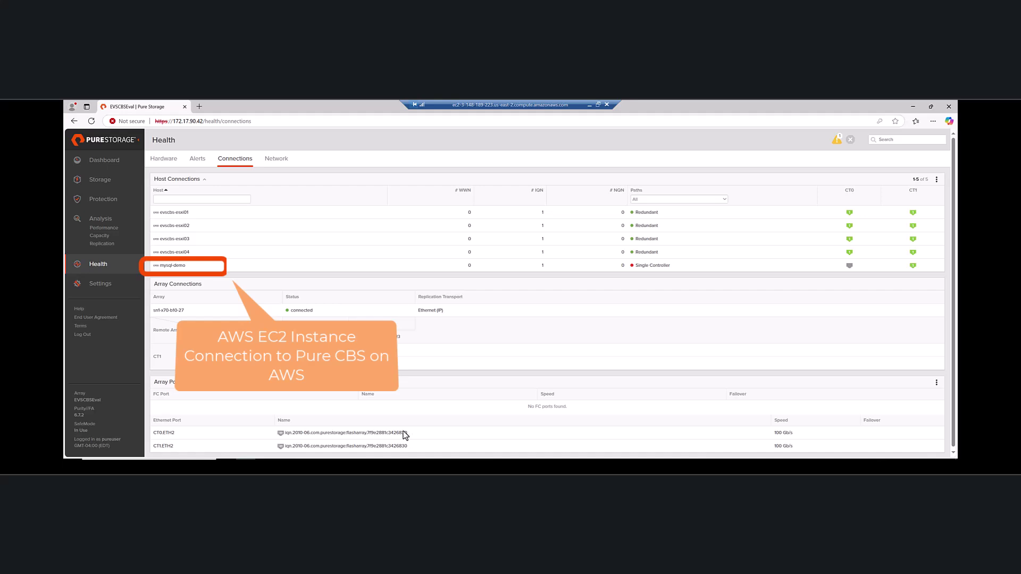
# Step: Create a snapshot with the suffix mysql-ec2 of the volume Data-75e29ada in the migrated SQL2022-vVols volume group
pyautogui.click(97, 181)
pyautogui.click(223, 164)
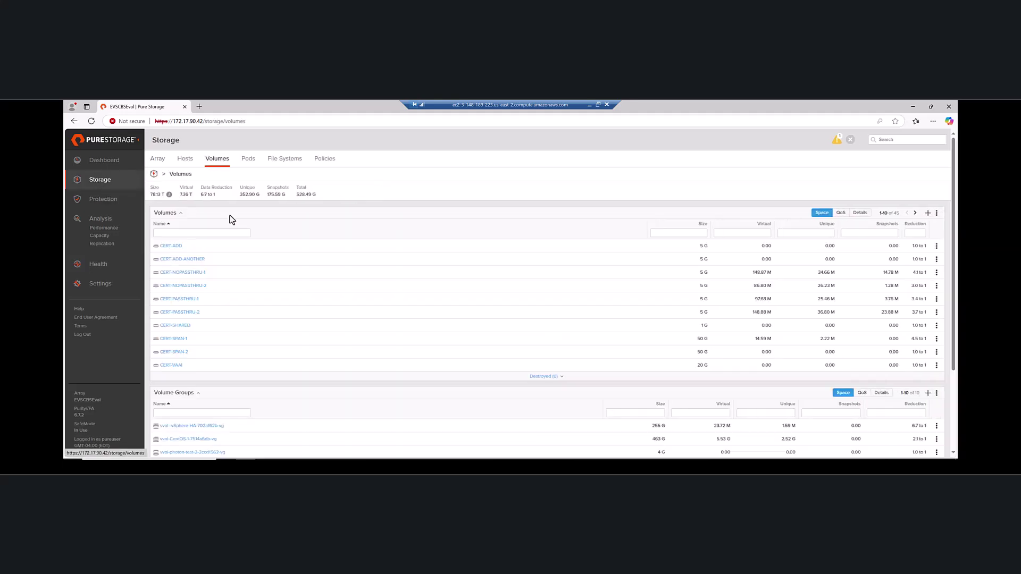
pyautogui.scroll(-3, 244, 351)
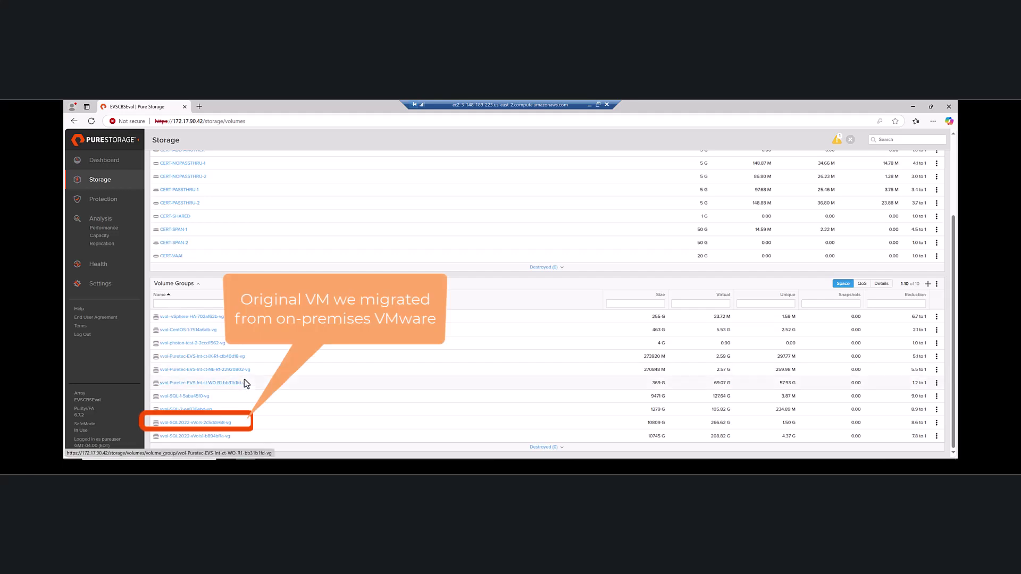
pyautogui.click(208, 423)
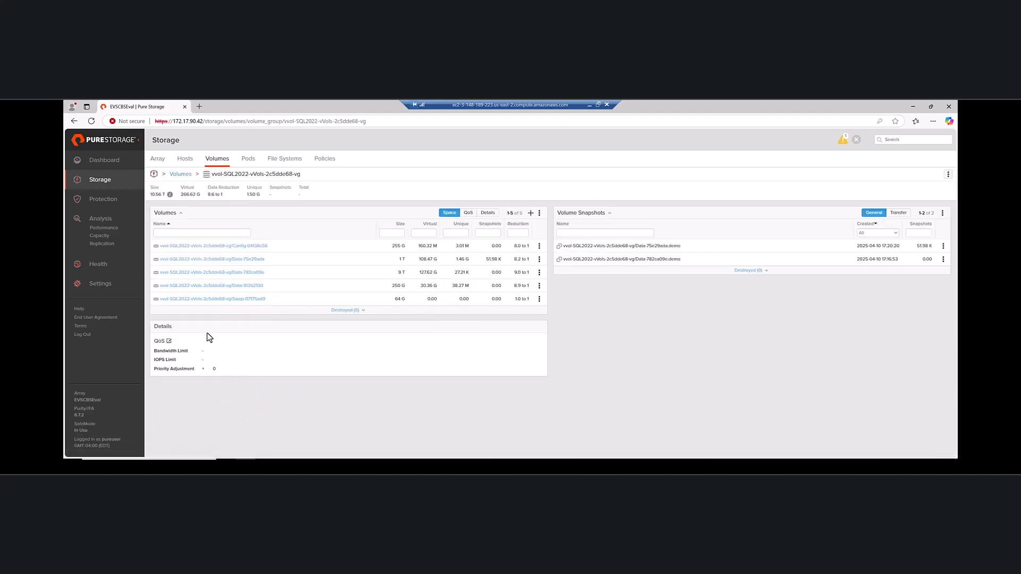
pyautogui.click(217, 260)
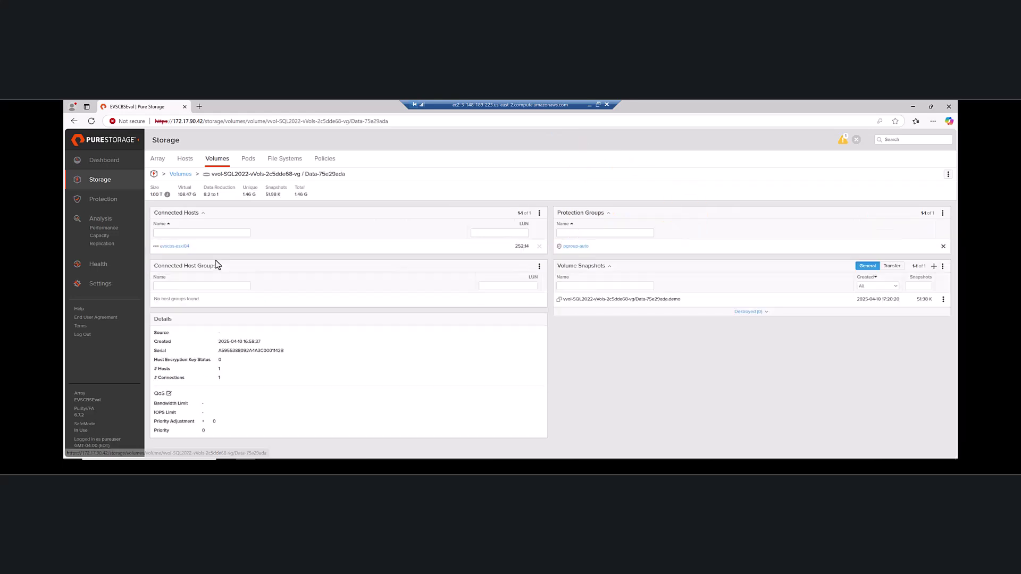
pyautogui.click(935, 267)
pyautogui.click(489, 165)
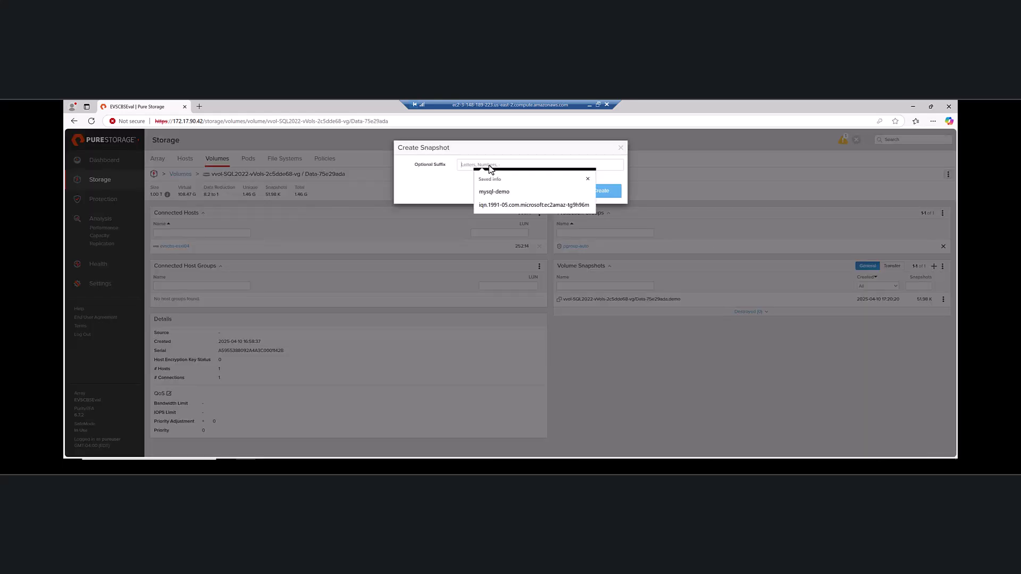
pyautogui.write('my')
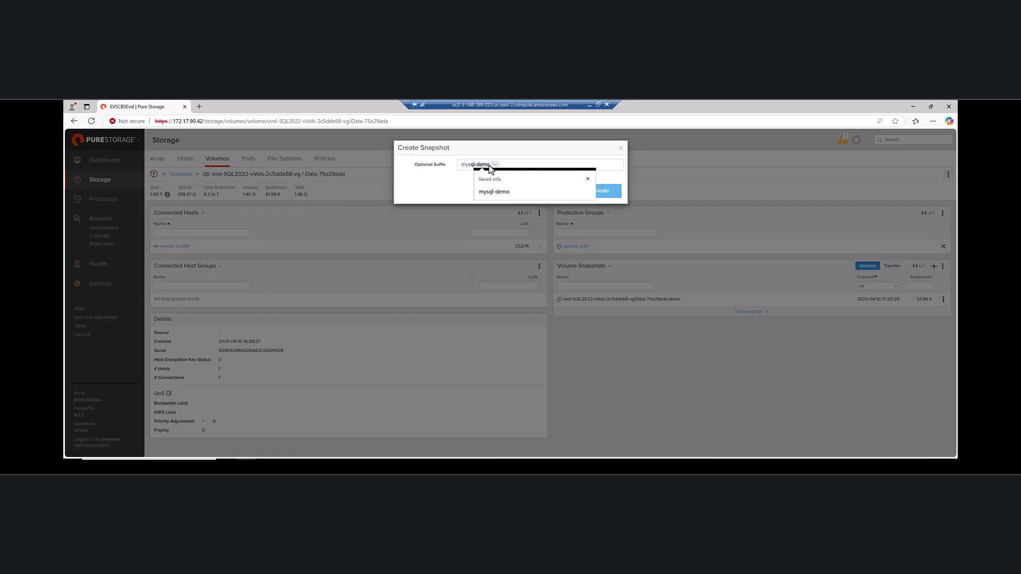
pyautogui.write('sql-ec2')
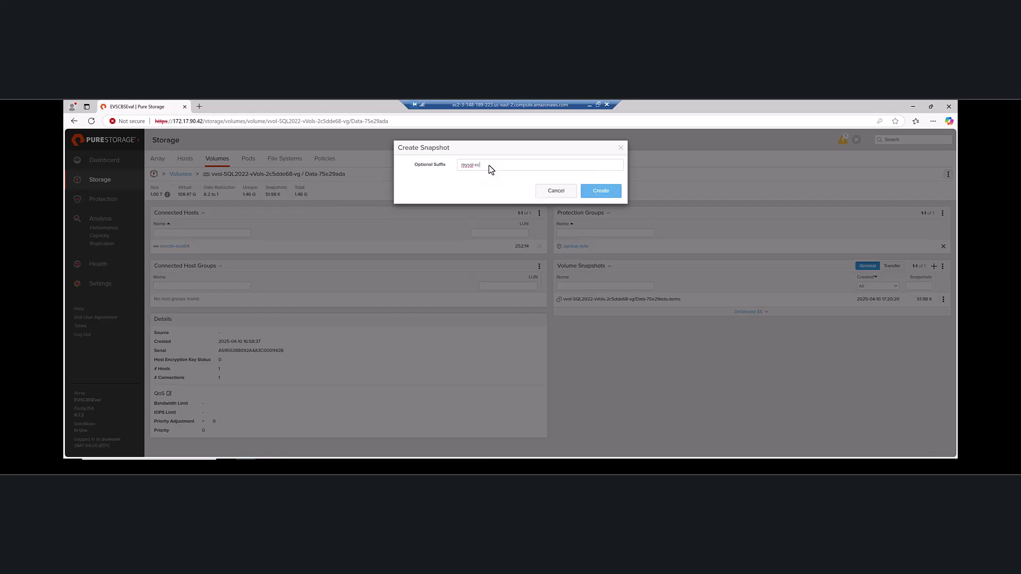
pyautogui.click(602, 192)
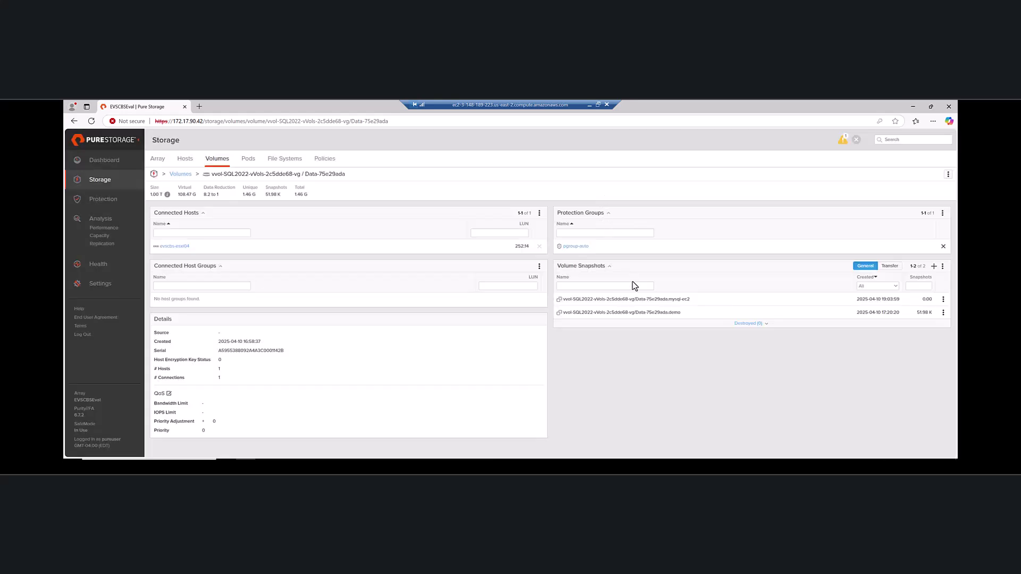
# Step: Copy the mysql-ec2 snapshot to a new volume named mysql-demo and return to the array's volumes list
pyautogui.click(943, 300)
pyautogui.click(900, 252)
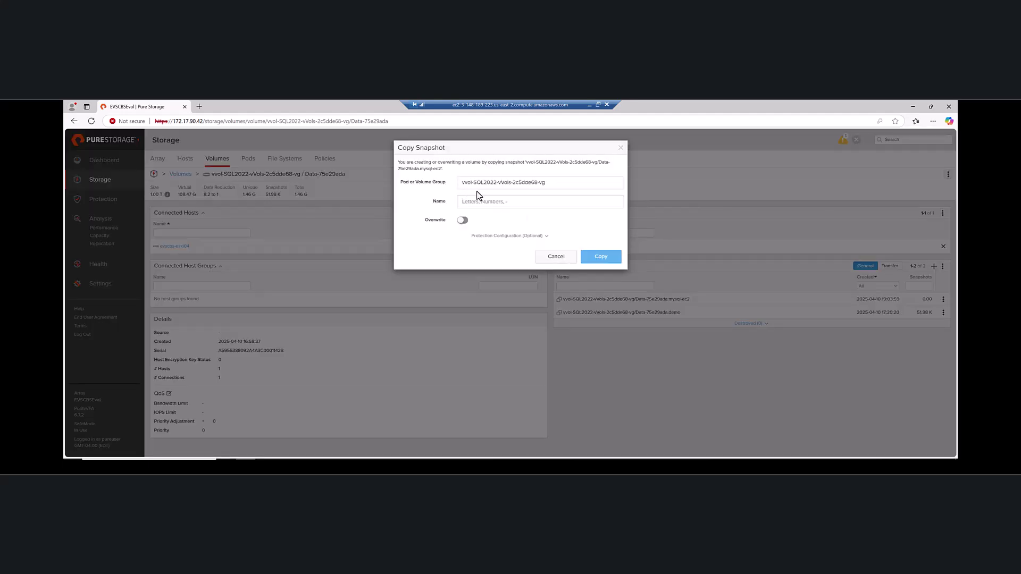
pyautogui.click(477, 204)
pyautogui.write('mysql-d')
pyautogui.press('Tab')
pyautogui.click(598, 255)
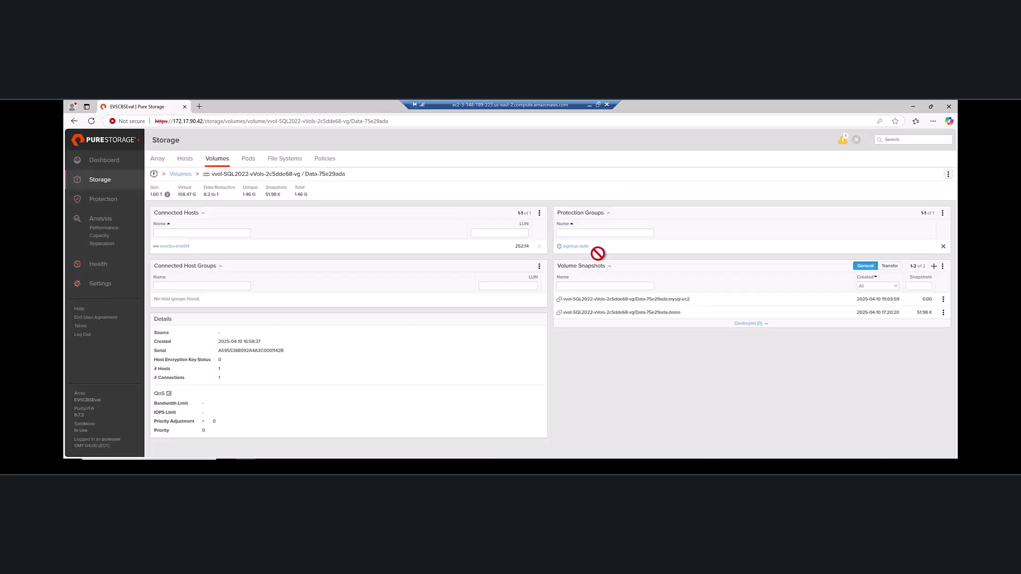
pyautogui.click(213, 158)
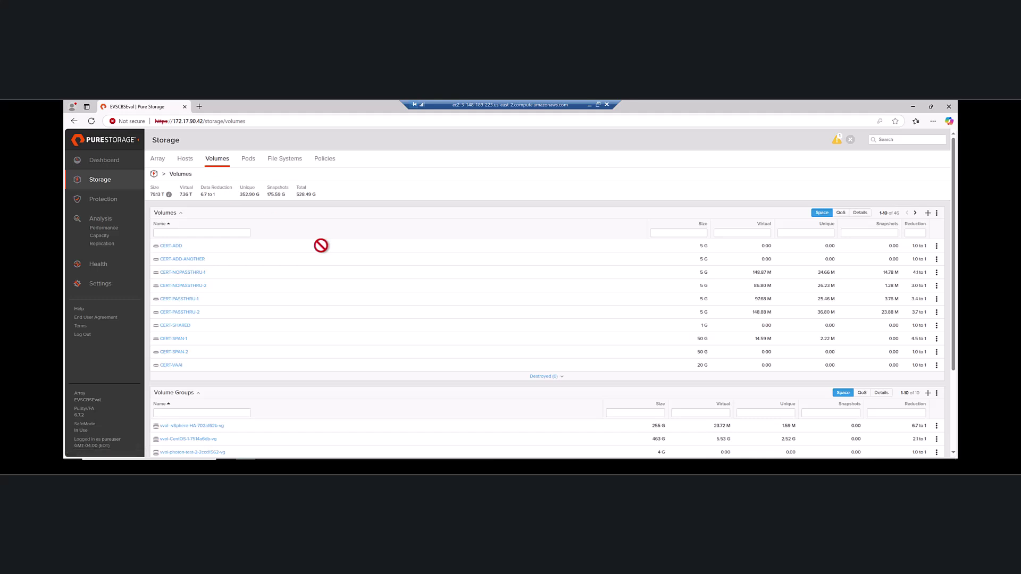
# Step: Filter the volumes by mysql, connect mysql-demo-volume to the mysql-demo host, and open that host's details
pyautogui.click(197, 235)
pyautogui.write('mysql')
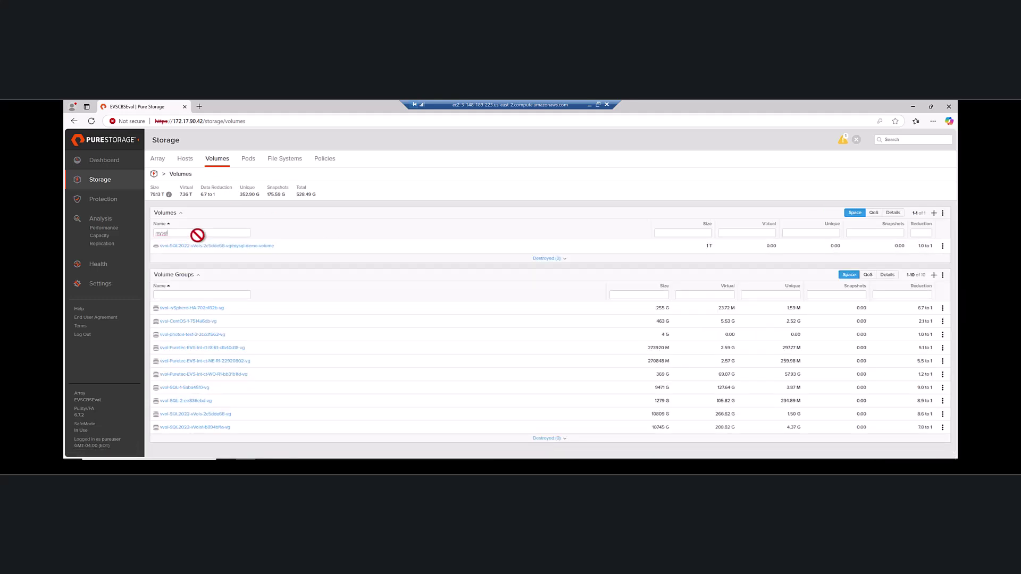
pyautogui.click(244, 246)
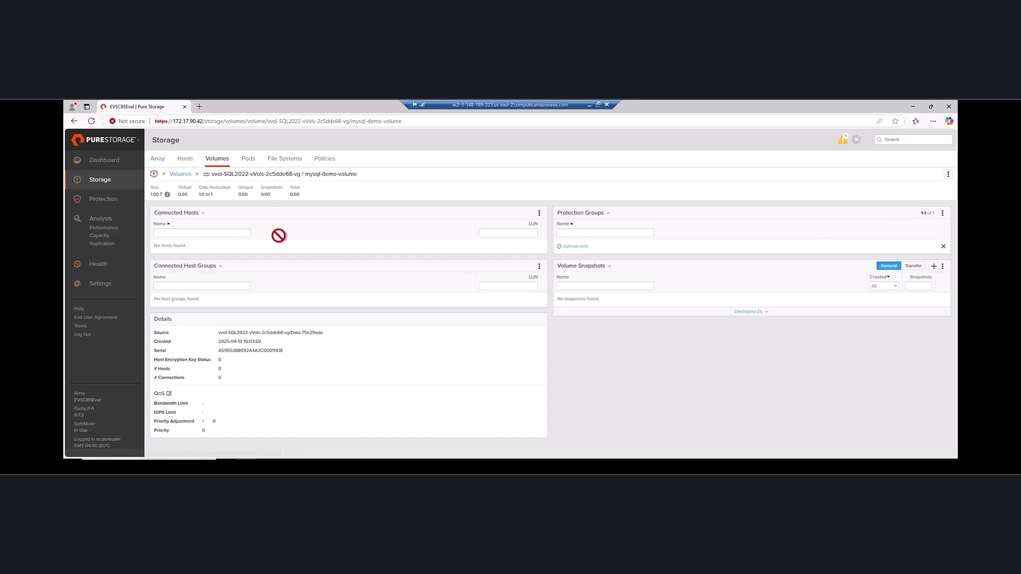
pyautogui.click(539, 213)
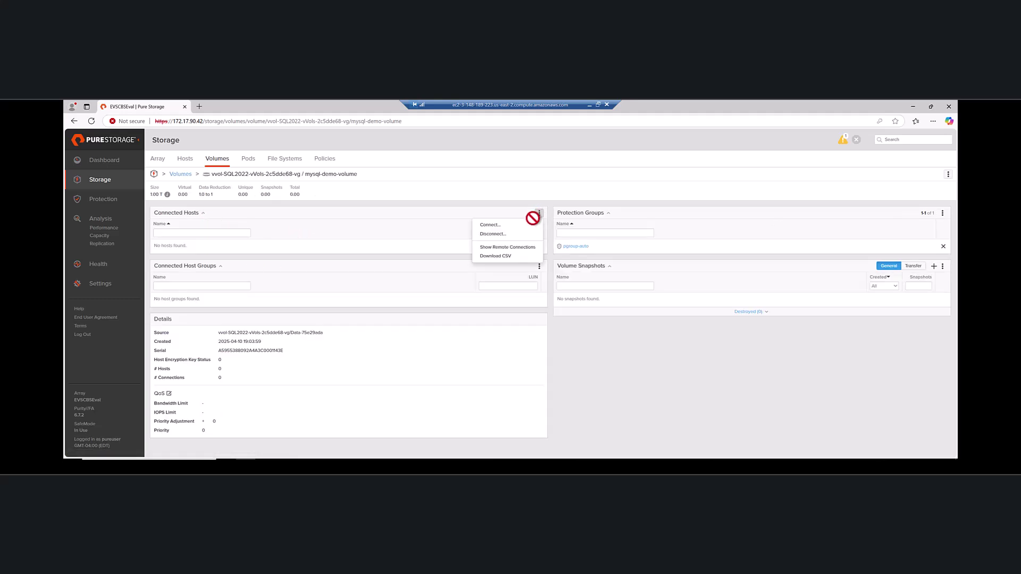
pyautogui.click(510, 225)
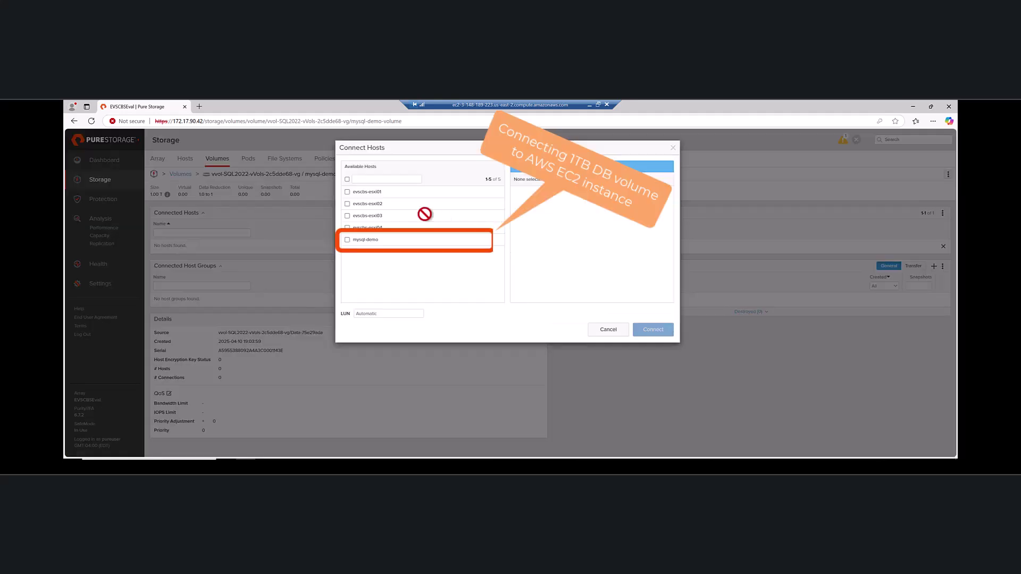
pyautogui.click(346, 240)
pyautogui.click(647, 330)
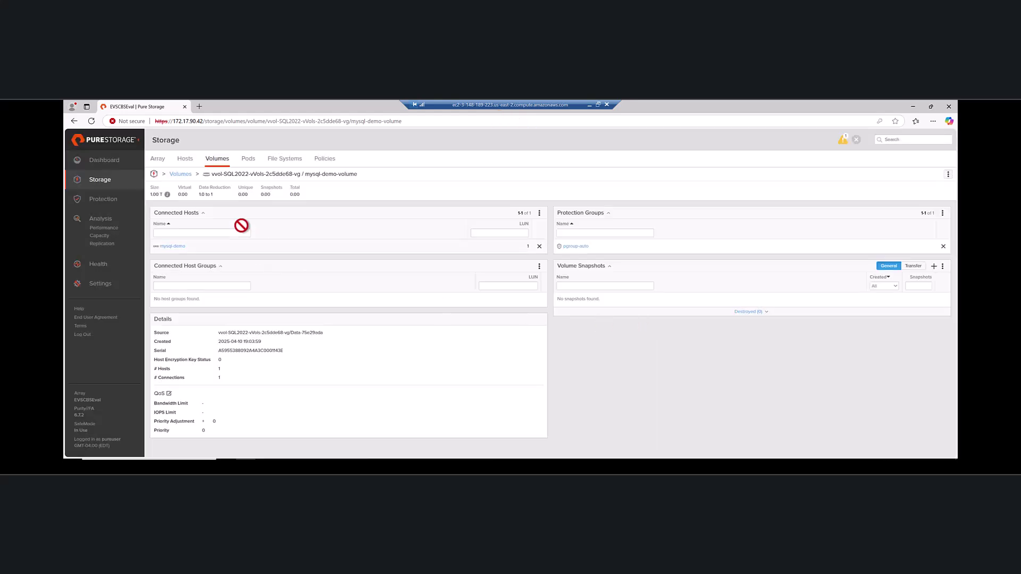
pyautogui.click(169, 246)
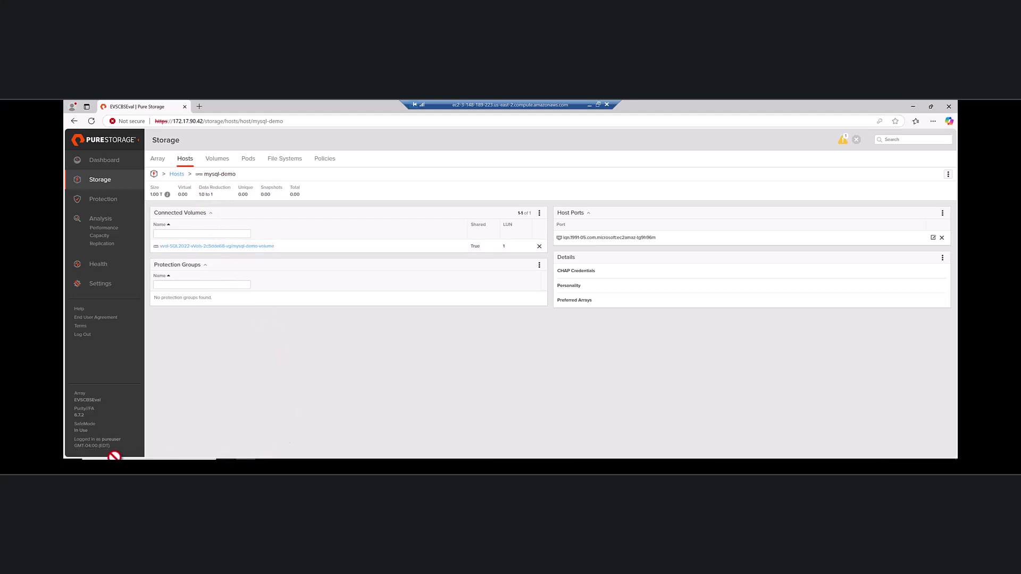
# Step: Bring Disk 1 online in Disk Management on the EC2 instance
pyautogui.rightClick(69, 460)
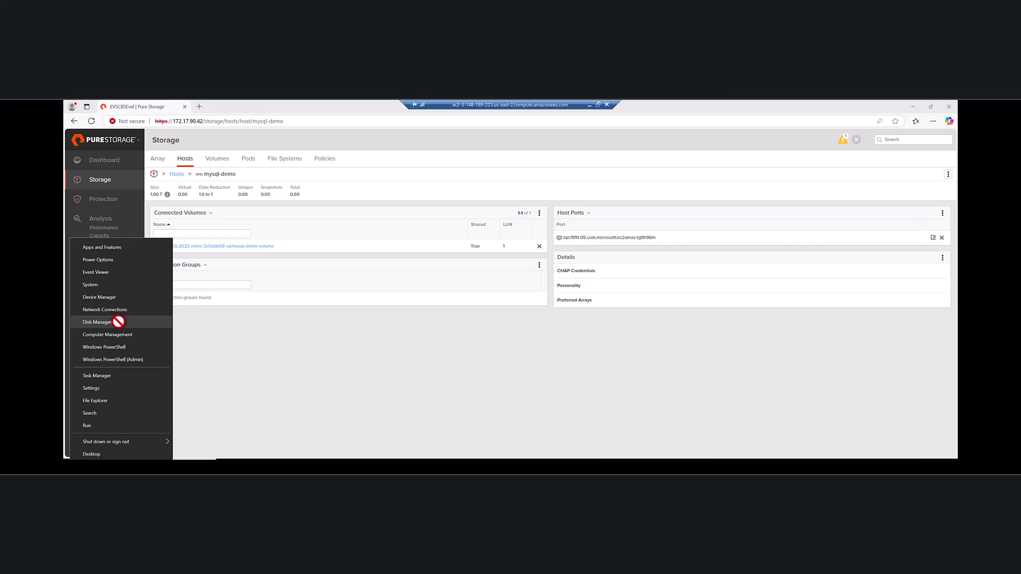
pyautogui.click(96, 322)
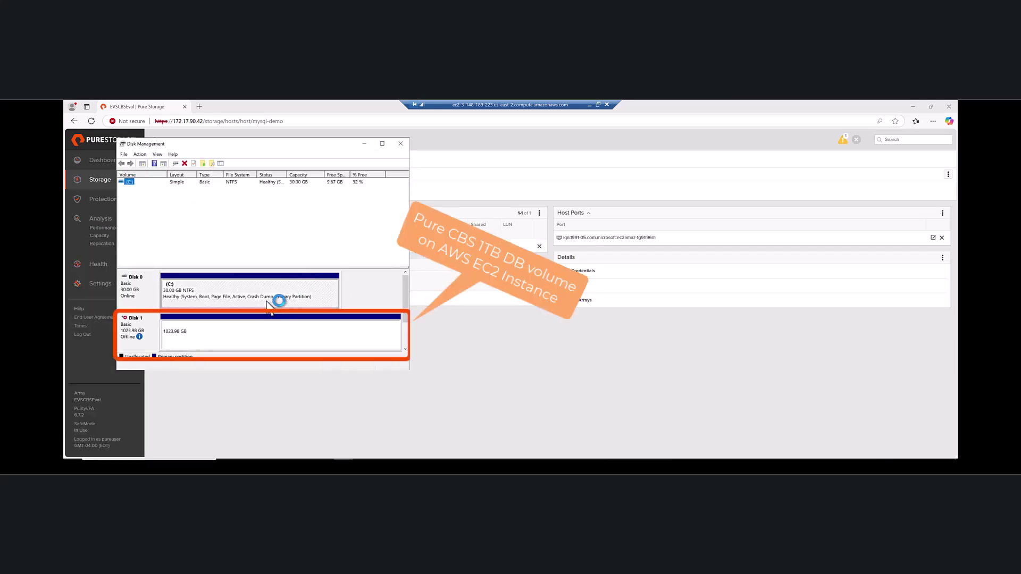
pyautogui.rightClick(131, 326)
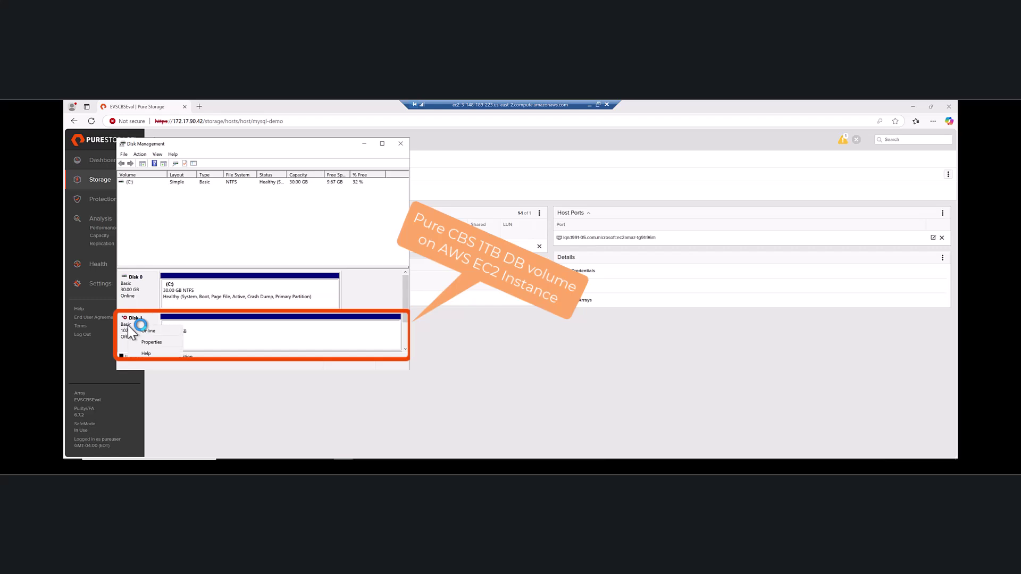
pyautogui.click(146, 331)
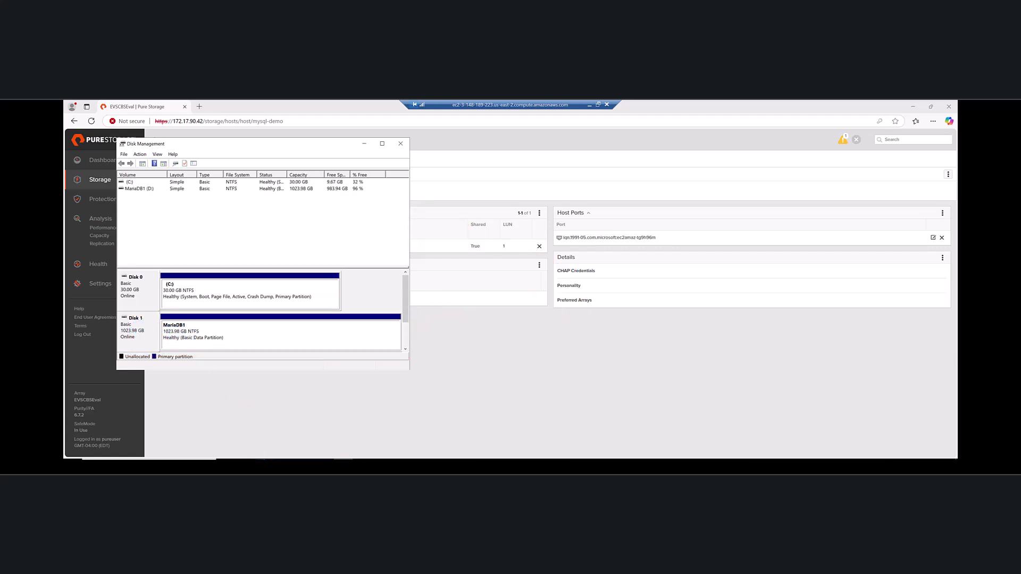
# Step: Browse the MariaDB1 (D:) drive in File Explorer and open its data folder to inspect the database files
pyautogui.click(265, 458)
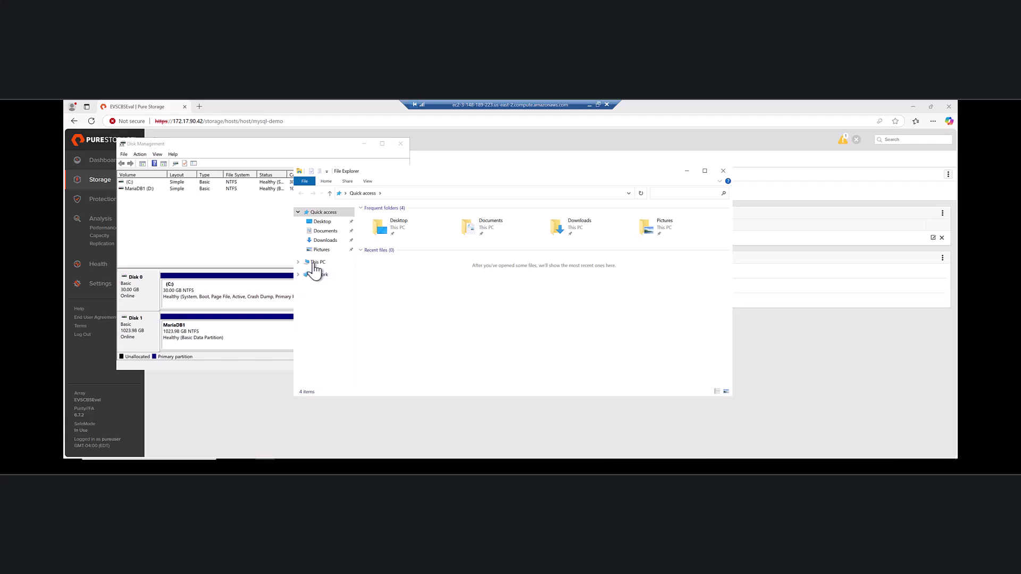
pyautogui.click(314, 263)
pyautogui.doubleClick(502, 301)
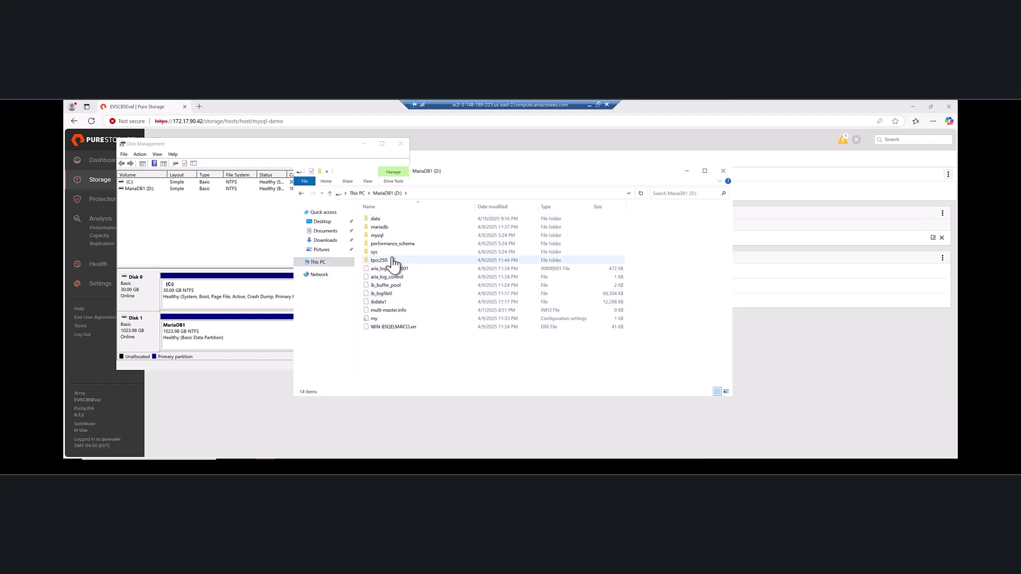
pyautogui.click(383, 220)
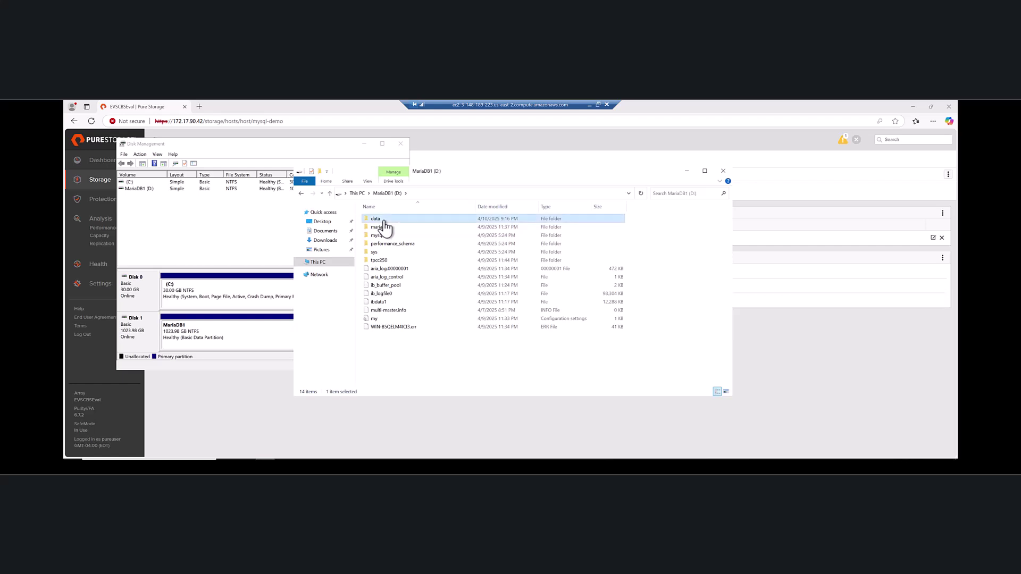
pyautogui.doubleClick(384, 220)
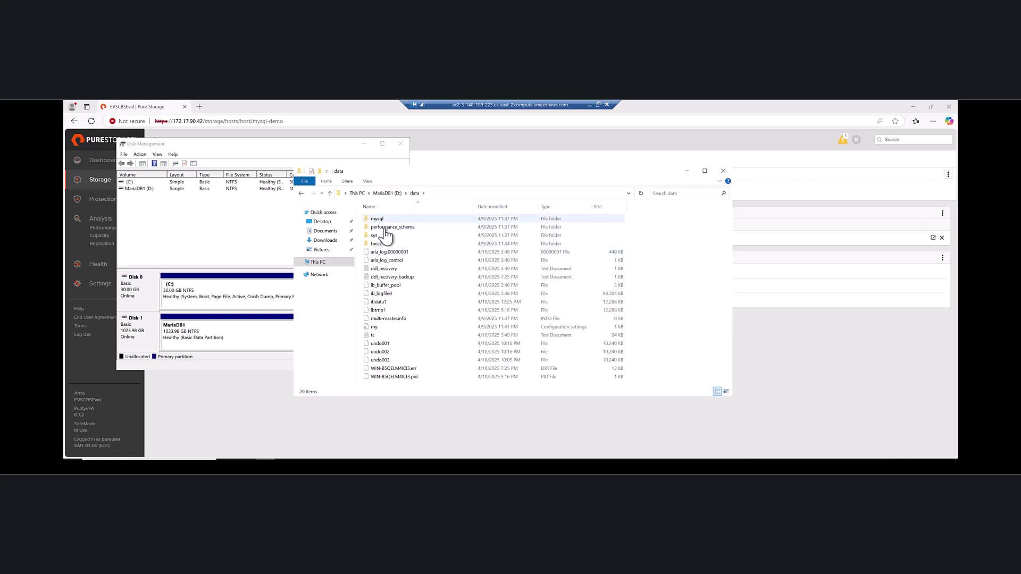